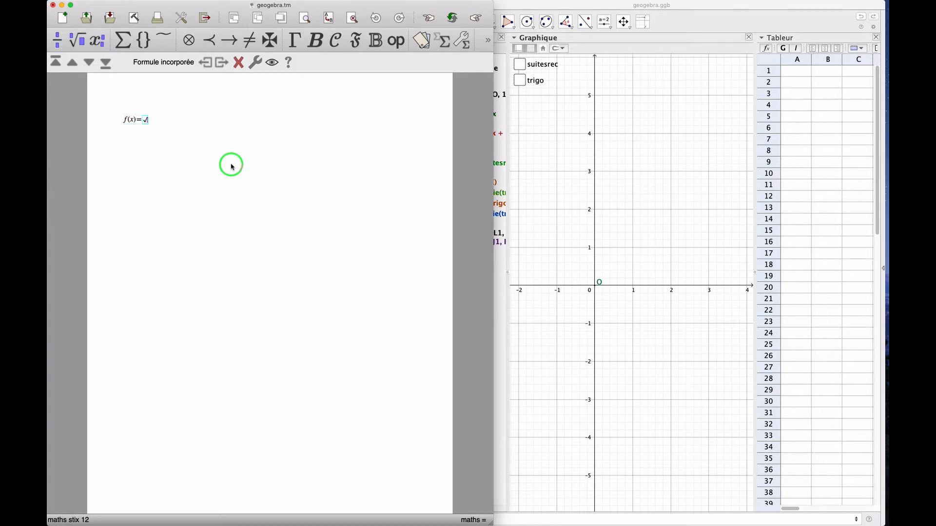
Step: Complete the inline formula as f(x)=√(1+x²), with 1+x² under the square root
text(1+x^2)
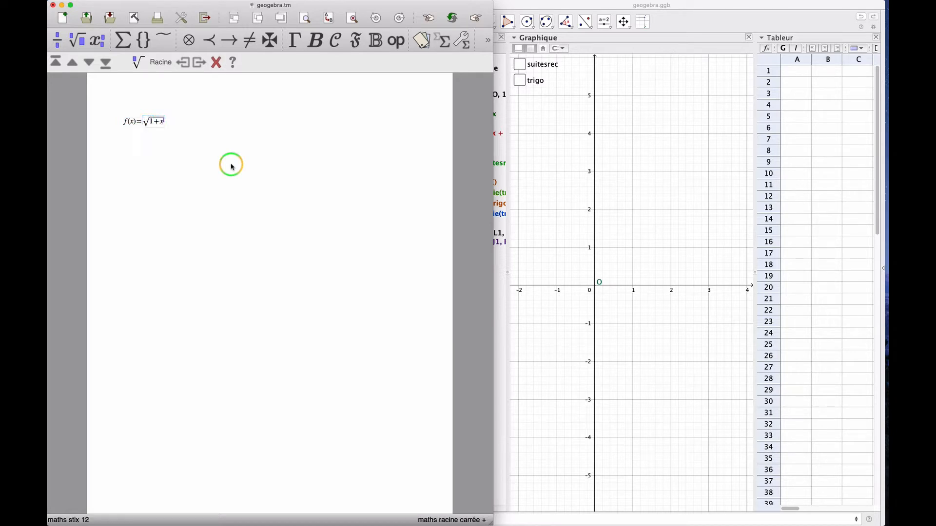
key(Right)
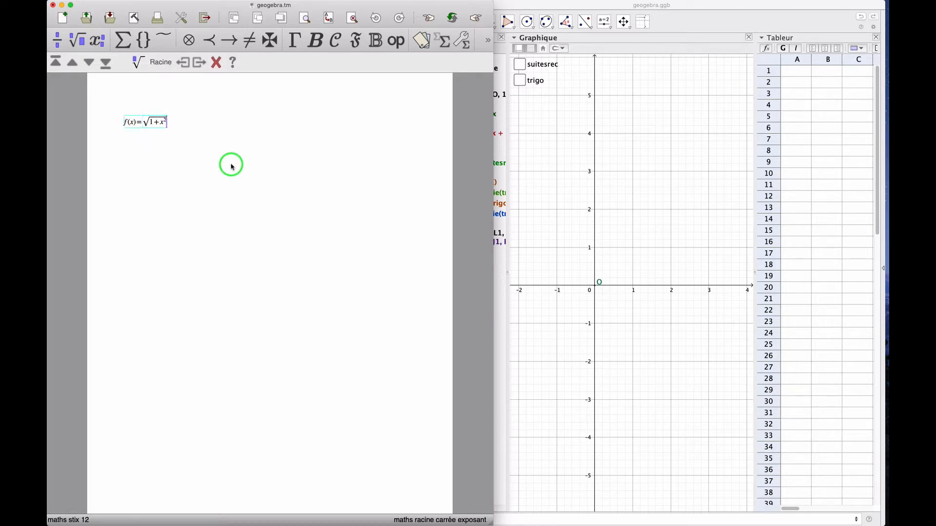
key(Right)
key(Right)
key(Left)
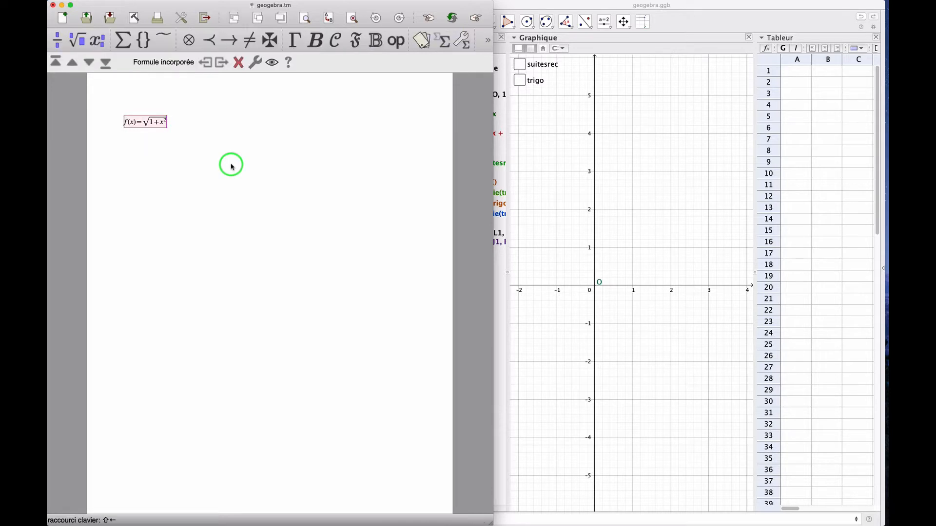
Step: Switch to GeoGebra and plot the function f(x)=sqrt(1+x^2)
click(558, 472)
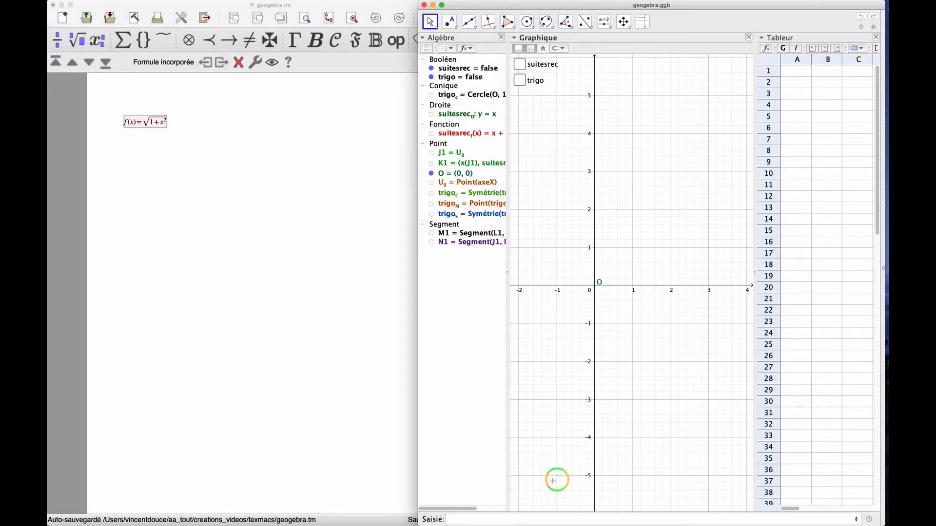
click(517, 518)
text(f(x)=sqrt(1+x^2))
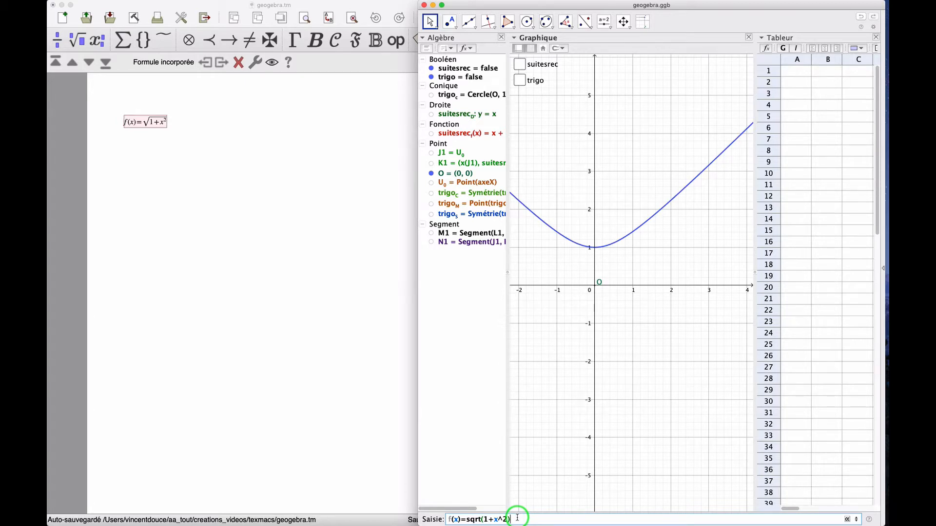
key(Return)
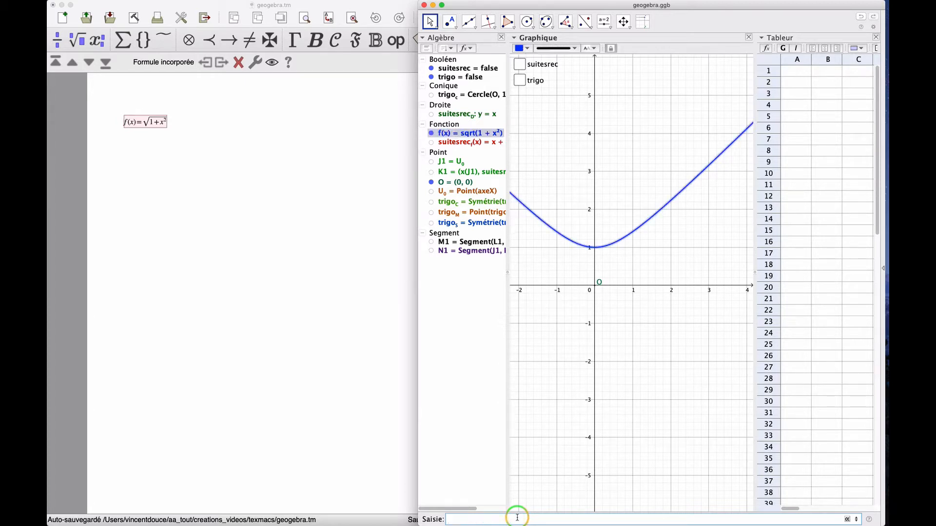
Step: Shorten the GeoGebra window to about half its height and reposition the graph so the curve is centred in the view
drag(560, 524, 574, 313)
drag(635, 271, 660, 235)
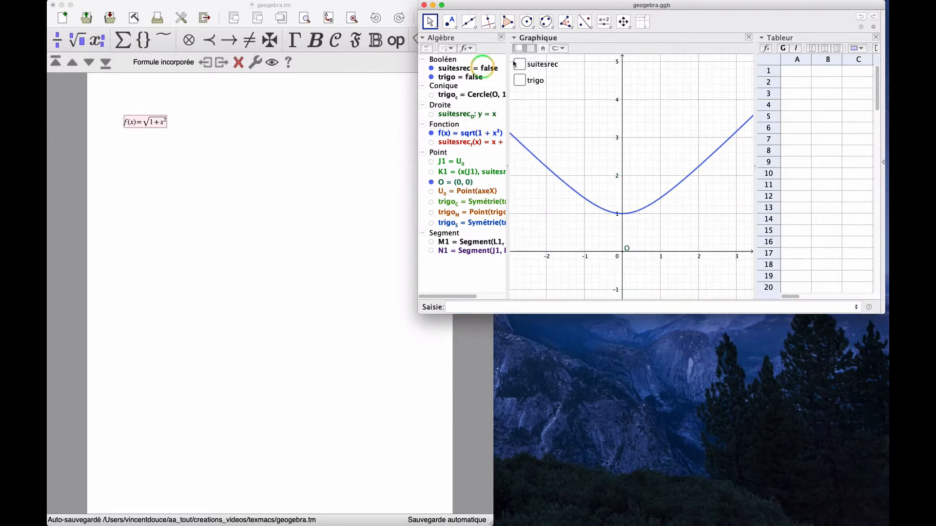
Step: Copy the GeoGebra graphics view and paste it as an image below the formula in the TeXmacs document
click(569, 138)
click(150, 181)
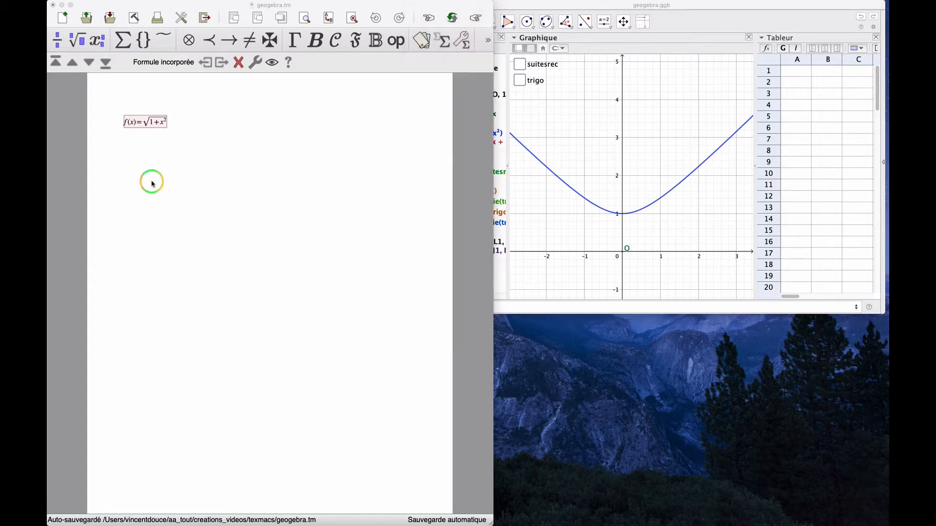
click(225, 158)
key(super+v)
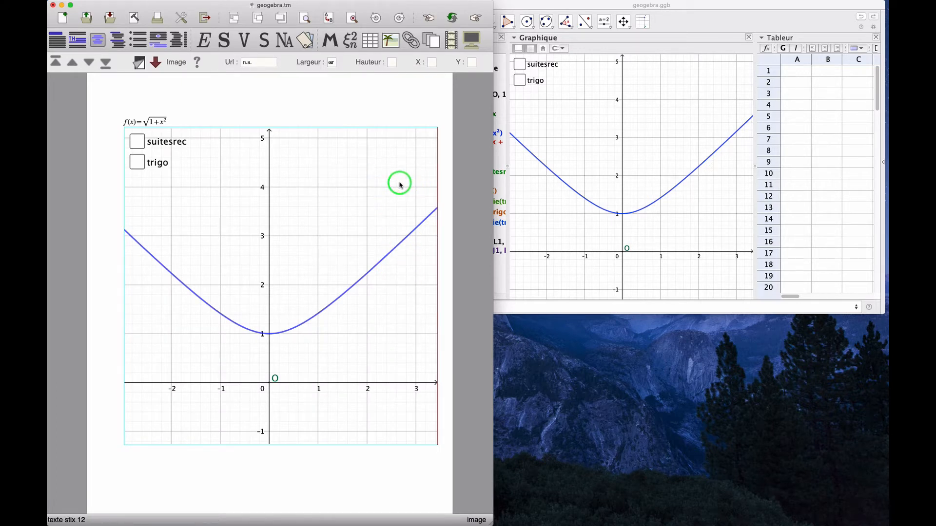
Step: Open the pasted image's source tag, replace its width with 7cm, and render the image again
key(BackSpace)
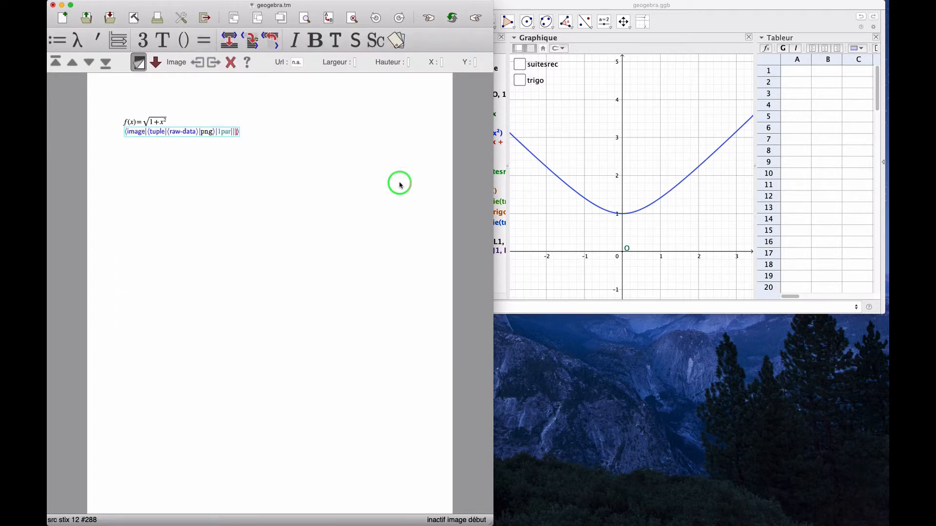
key(BackSpace)
key(BackSpace)
key(BackSpace)
key(BackSpace)
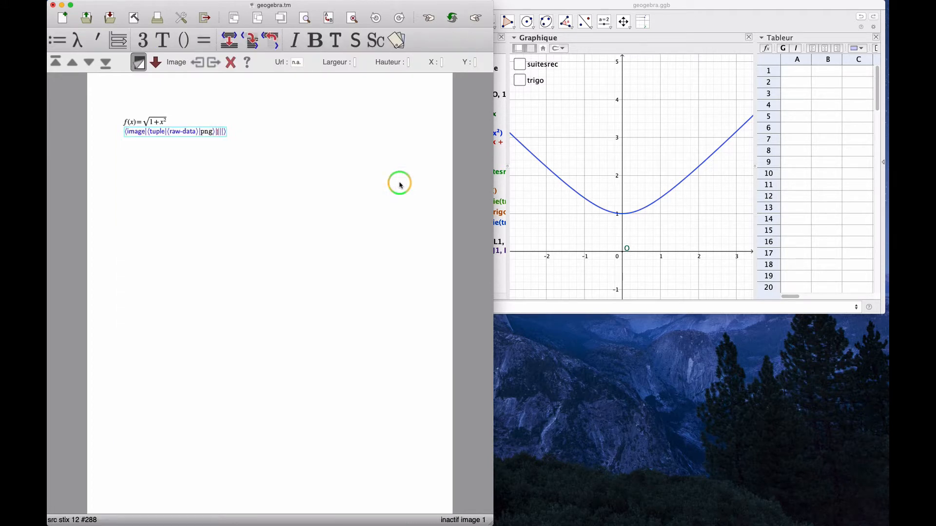
key(Right)
key(Right)
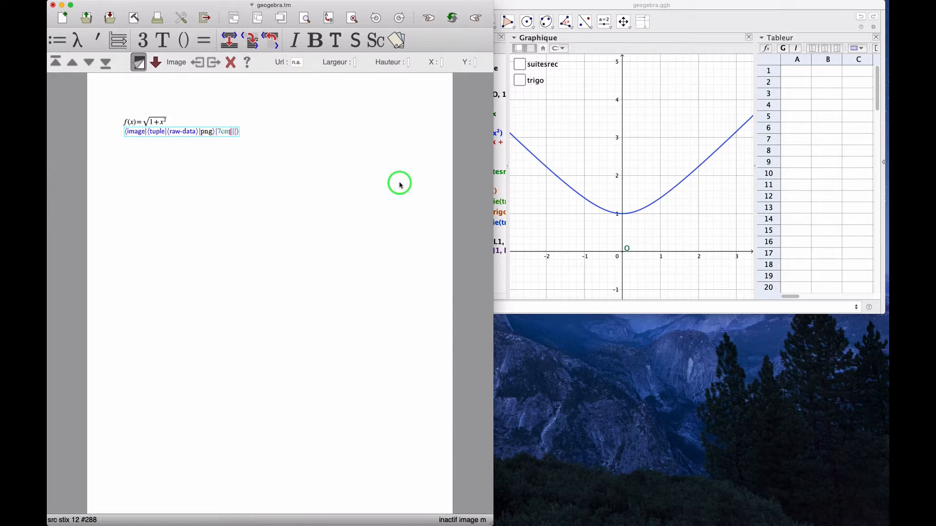
key(Return)
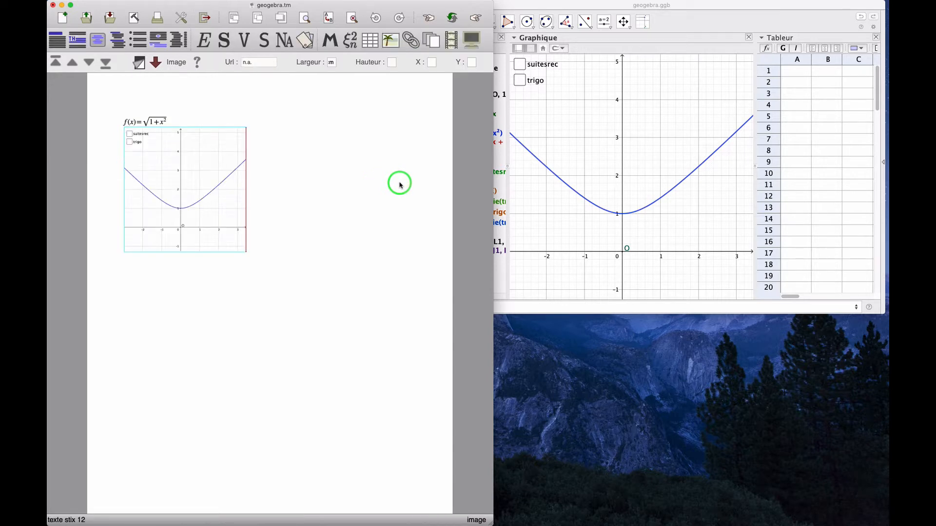
Step: Turn the resized graph image into a large figure (Grande figure)
key(shift+Left)
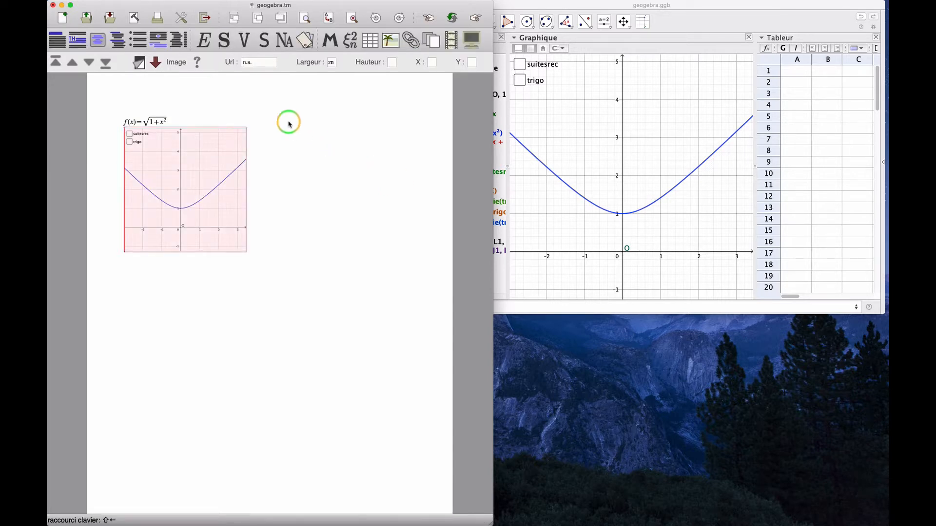
click(397, 43)
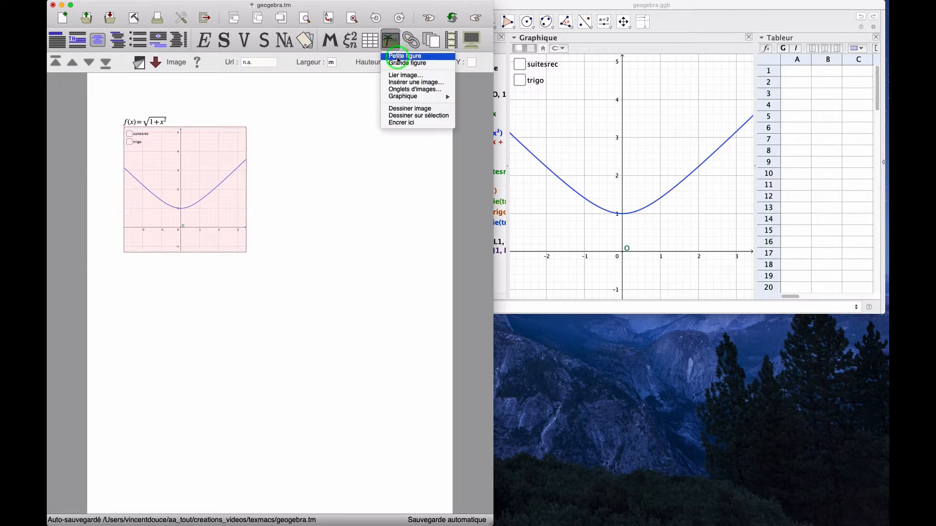
click(399, 64)
Step: Caption the figure "la courbe de f" with f in math mode, and start a new line below the figure
click(292, 266)
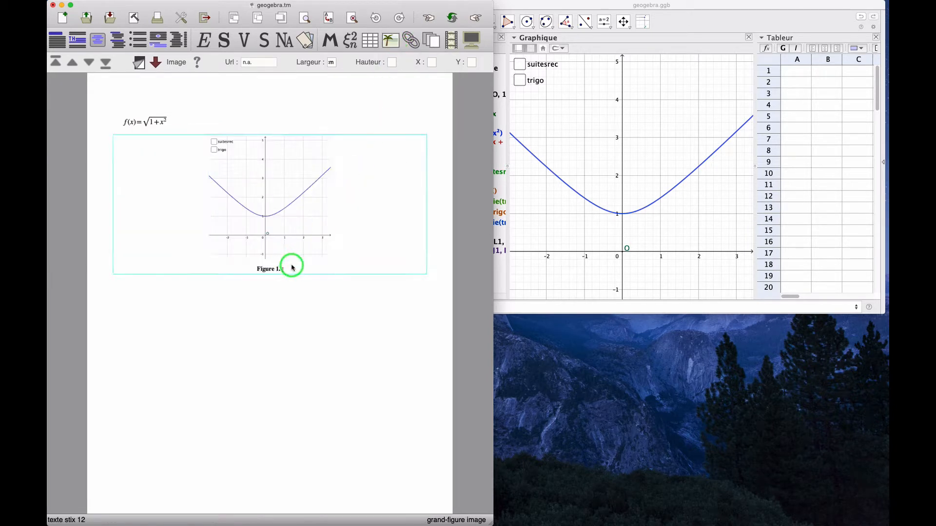
text(la courbe de $f)
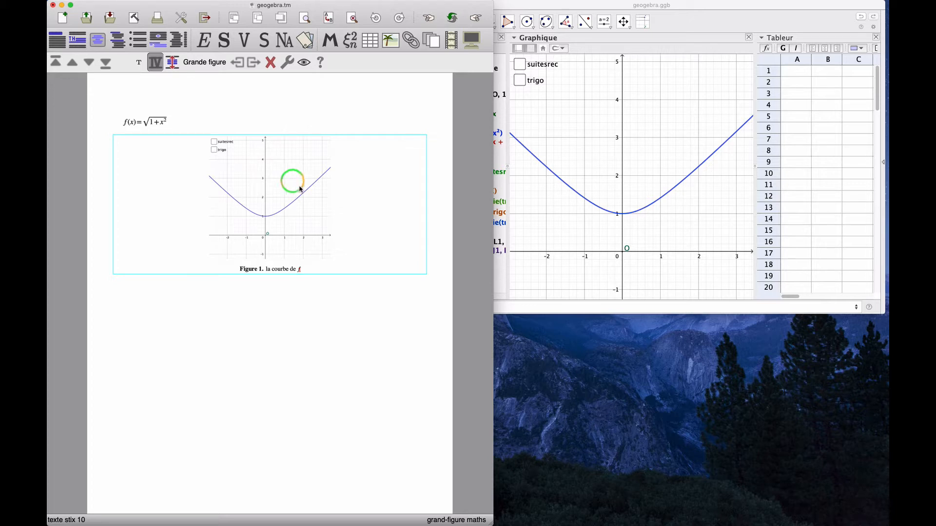
click(436, 240)
key(Return)
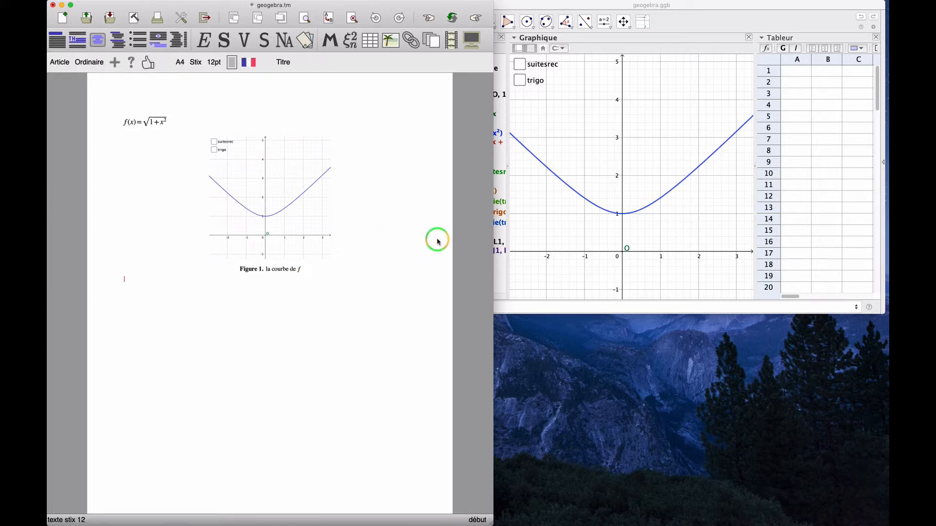
Step: In GeoGebra, export the graphics view as a 300 dpi PNG with the Transparent and Braille options turned off
drag(674, 5, 686, 214)
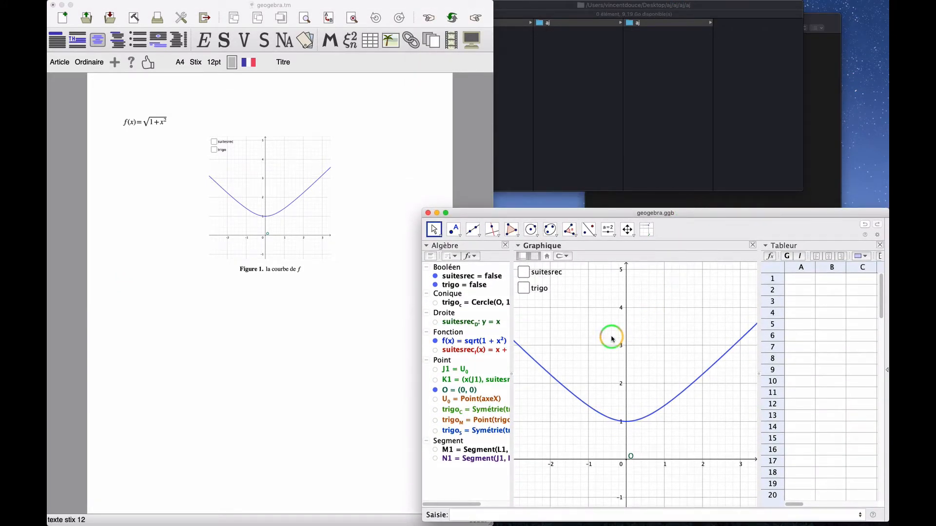
key(super+shift+u)
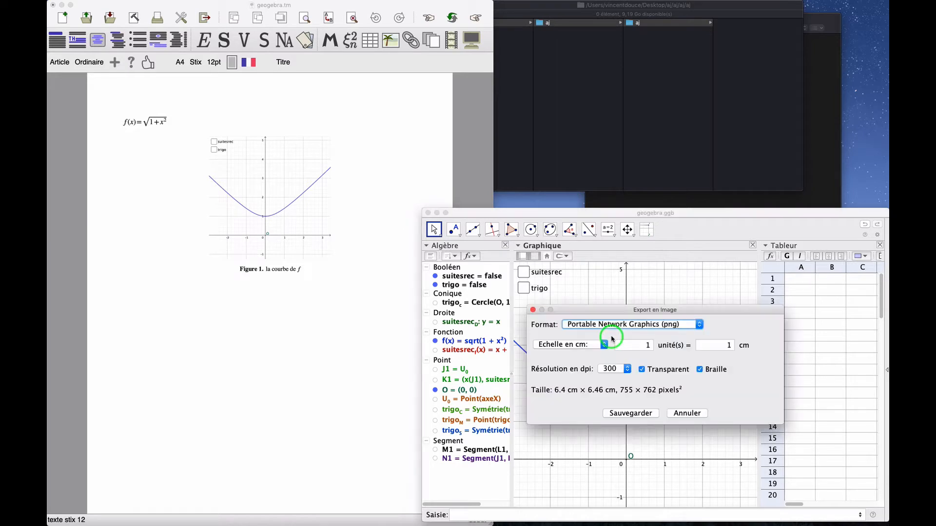
click(641, 369)
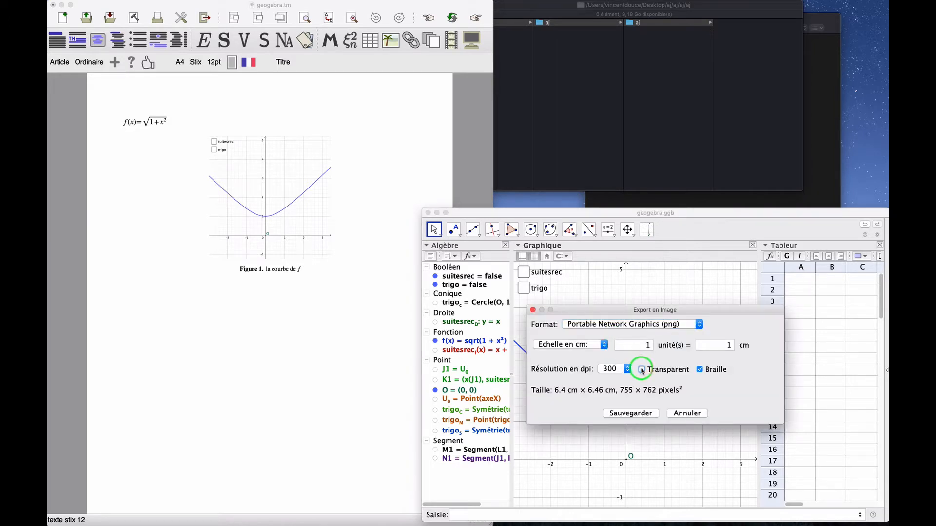
click(699, 369)
click(622, 415)
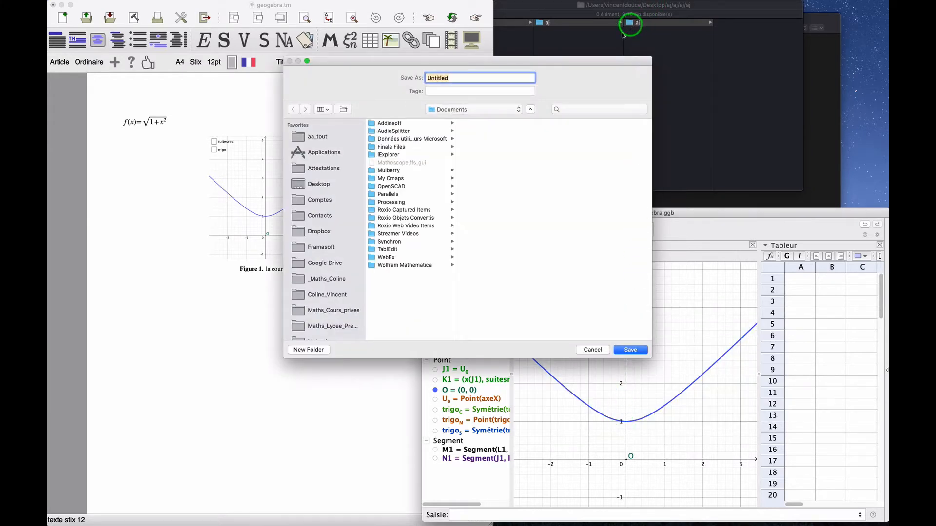
Step: Save the exported image as hyperbole in the innermost aj folder on the Desktop
drag(629, 24, 504, 195)
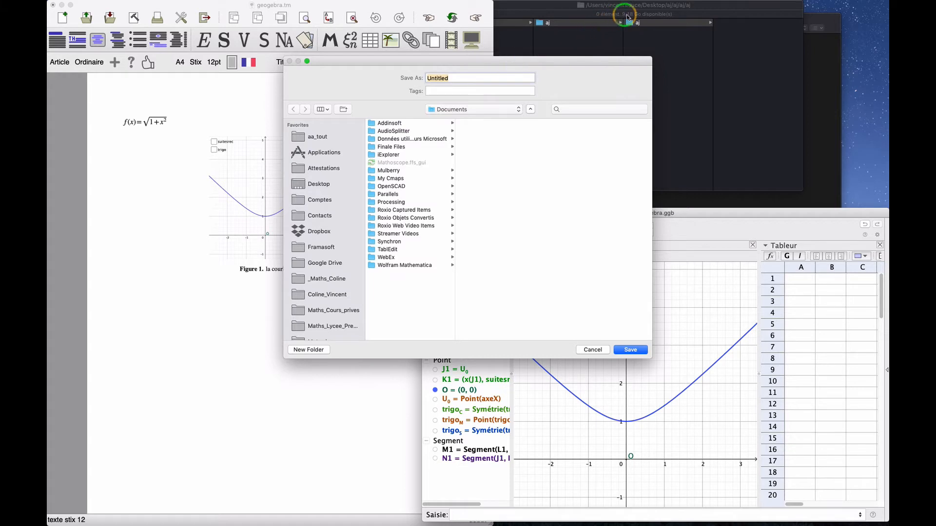
drag(627, 18, 430, 71)
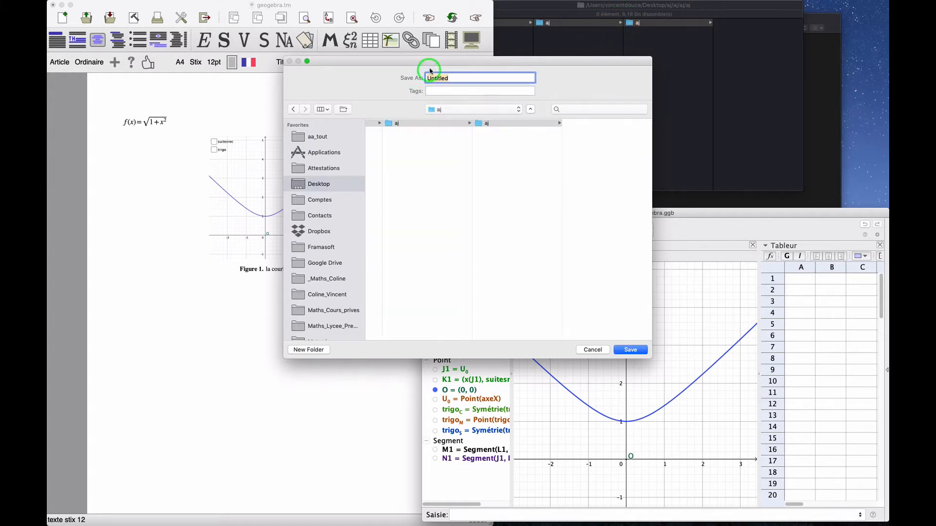
click(440, 77)
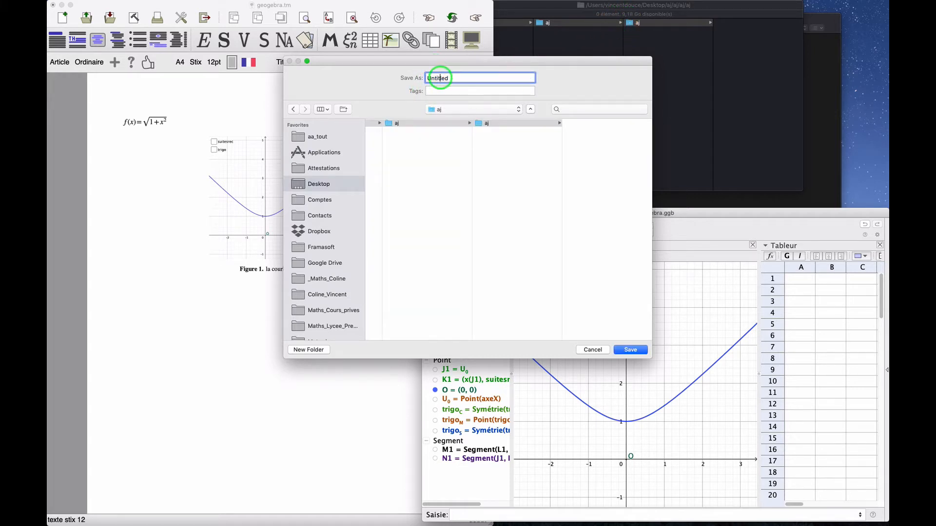
text(cour)
key(BackSpace)
text(hyperbole)
key(Return)
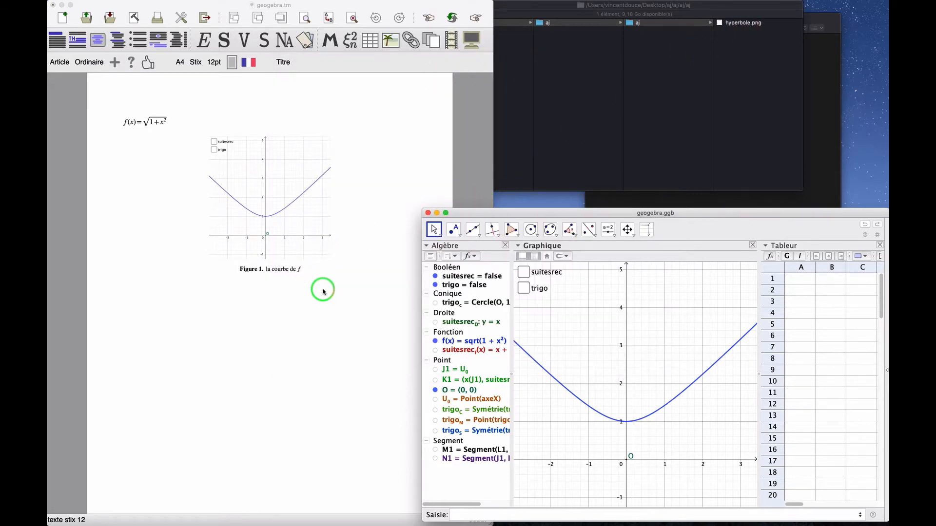
Step: In the TeXmacs document, insert a second large figure below Figure 1 and link the image hyperbole.png inside it
click(323, 291)
click(390, 41)
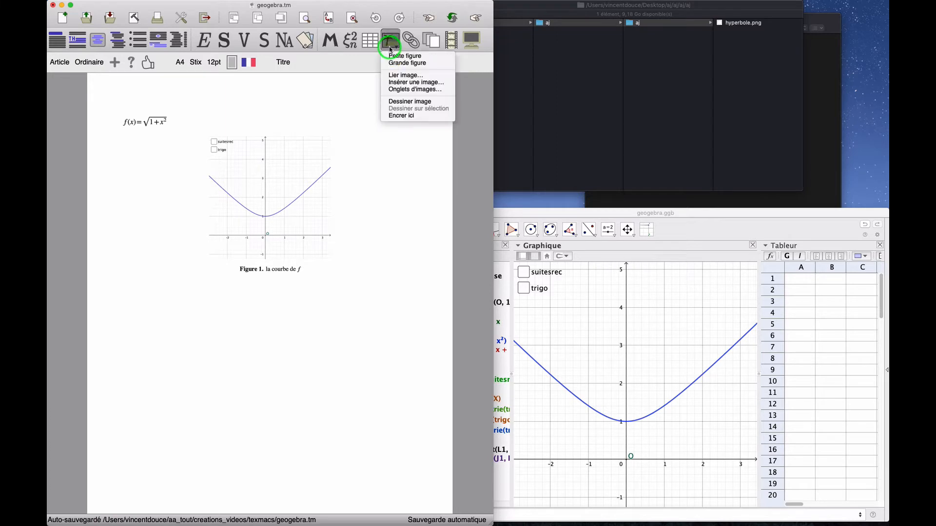
click(393, 62)
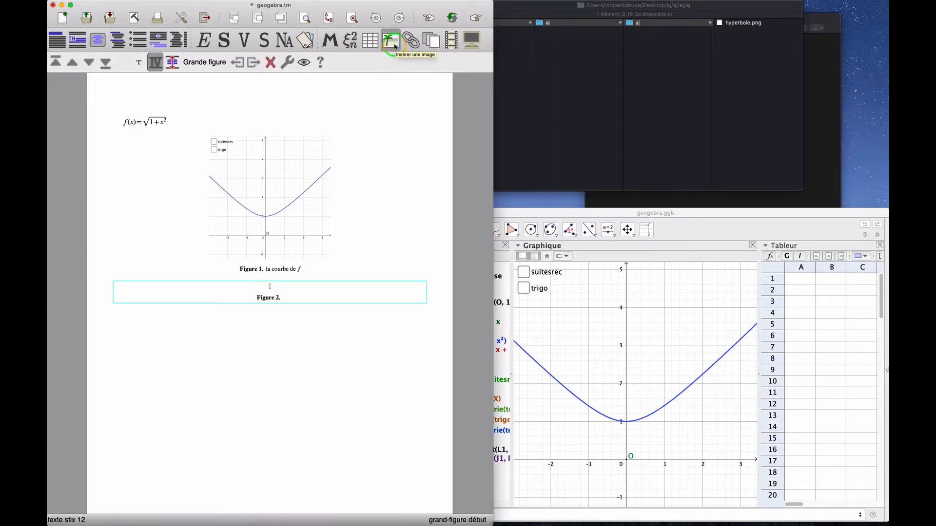
click(395, 46)
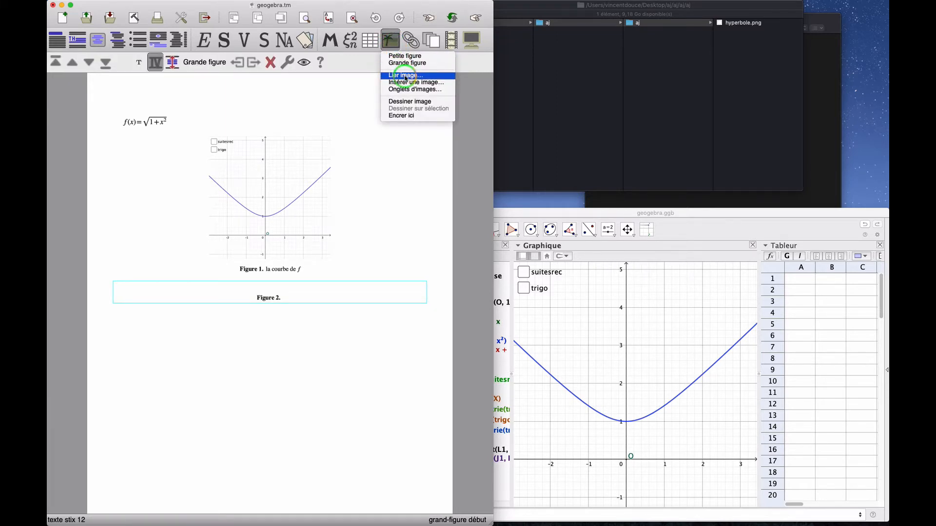
click(405, 76)
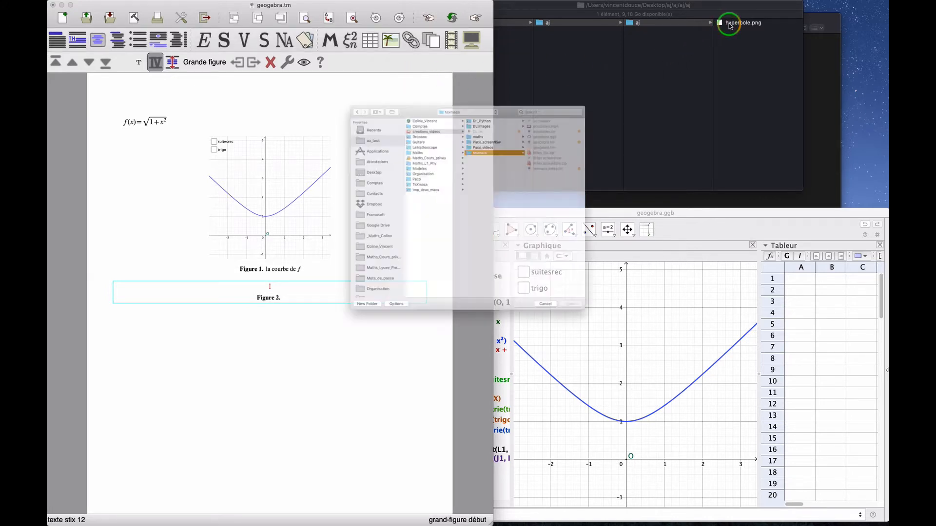
drag(730, 27, 489, 208)
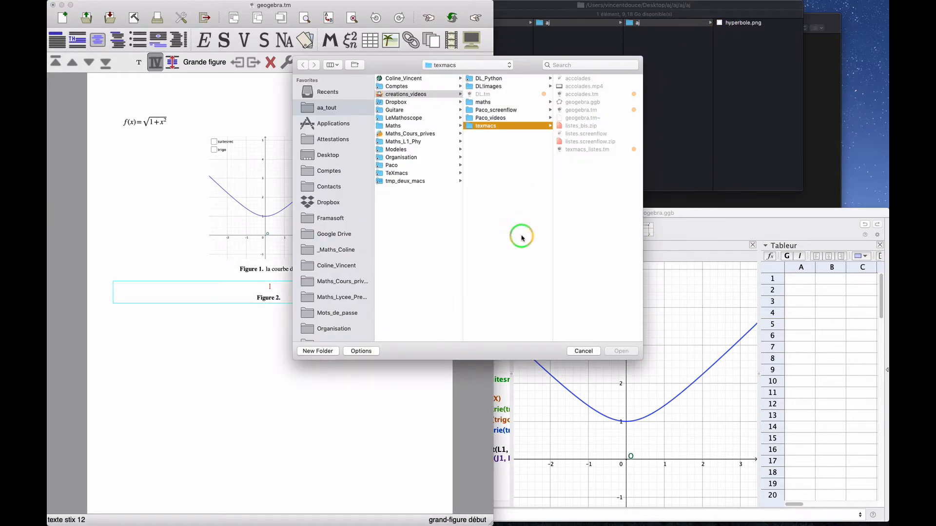
click(620, 351)
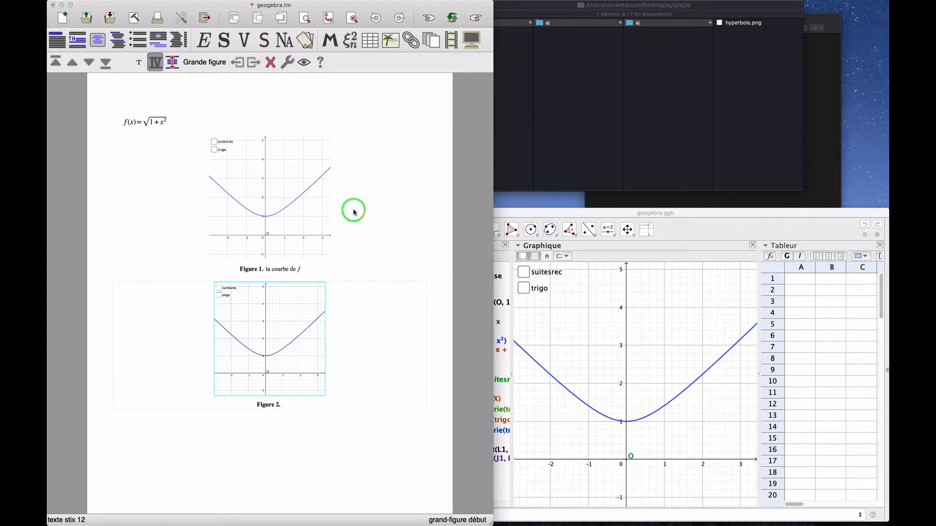
Step: Select each figure's image in turn, and expand the linked image of Figure 2 into its source tag to examine its file path
click(372, 212)
key(shift+Left)
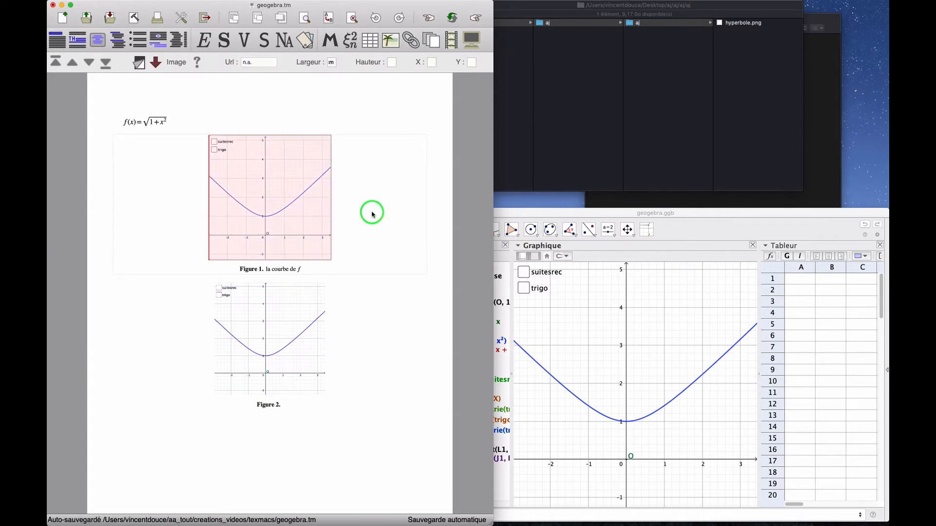
click(366, 326)
key(shift+Left)
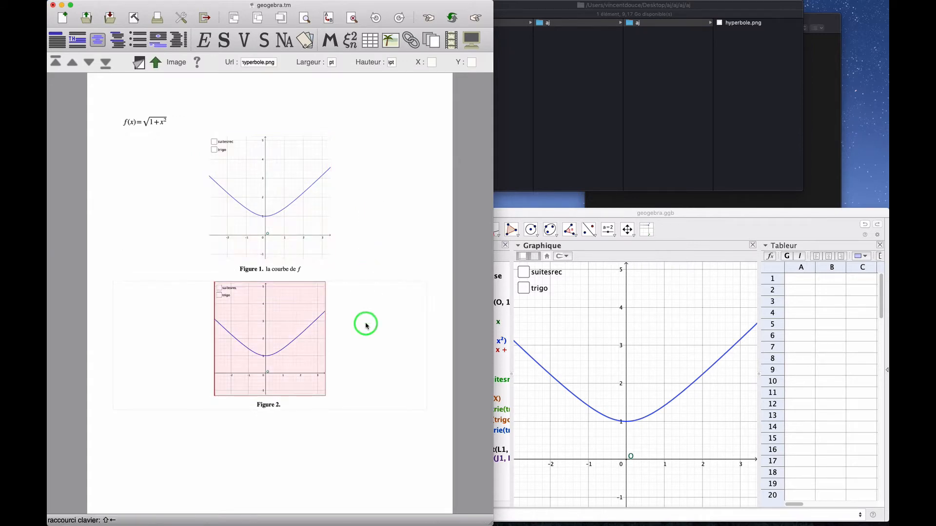
key(BackSpace)
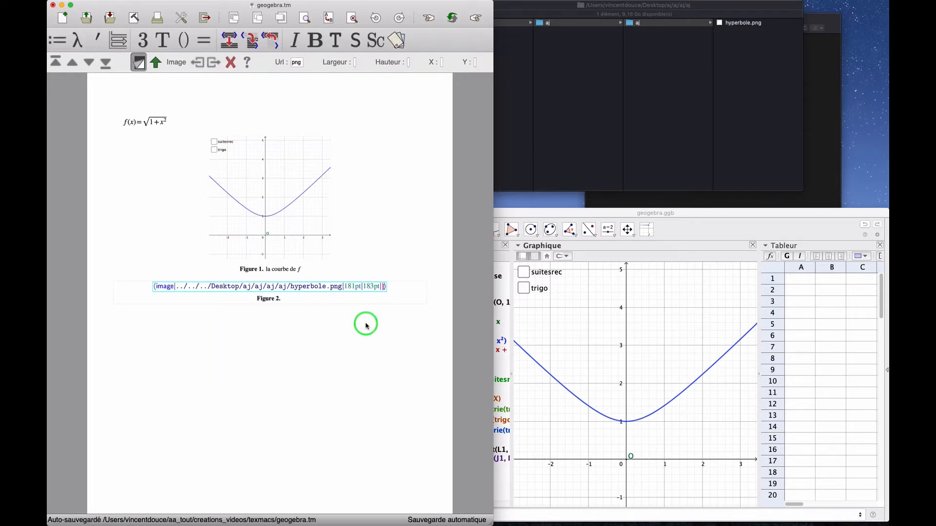
Step: Restore Figure 2's linked image, and expand Figure 1's pasted image into its source tag to examine how its data is embedded
click(367, 325)
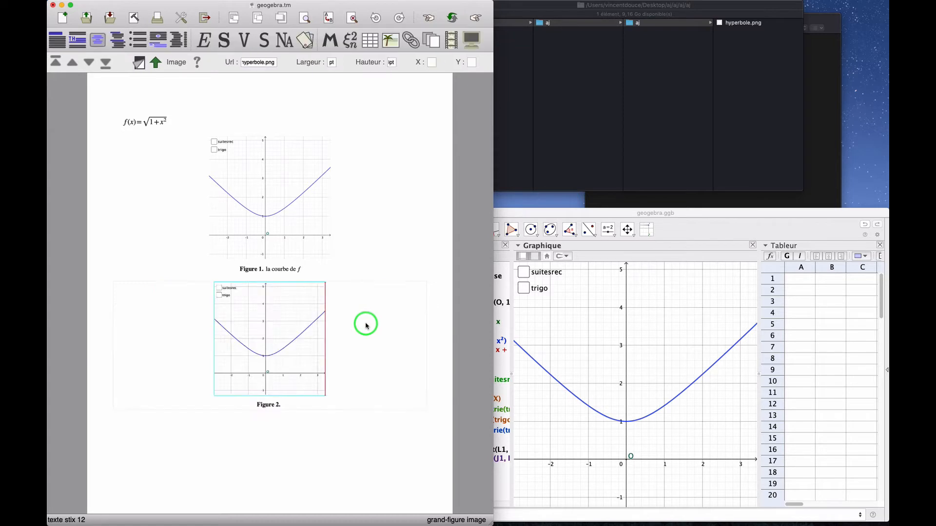
click(360, 224)
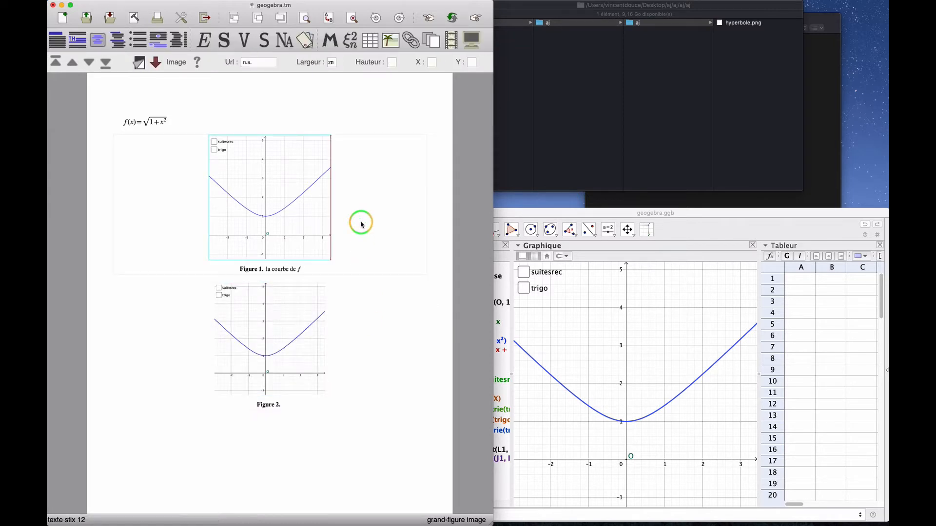
key(BackSpace)
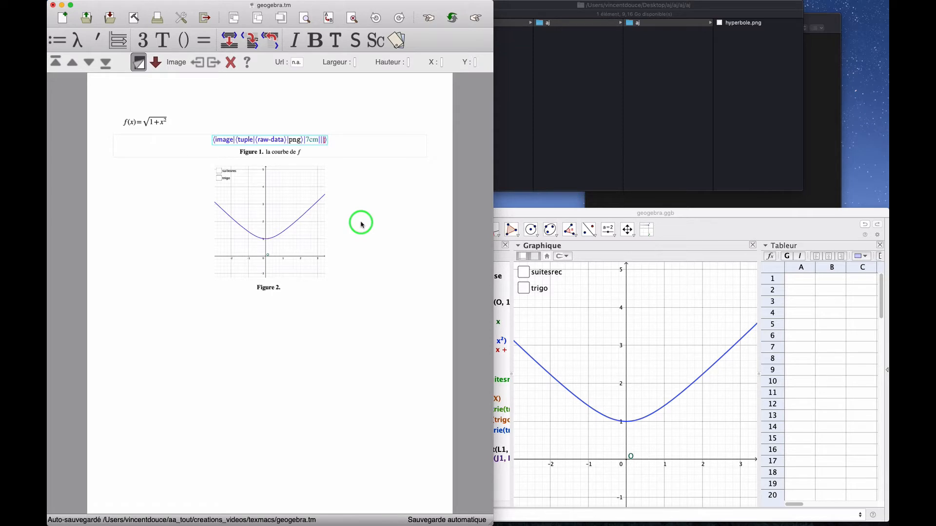
click(362, 224)
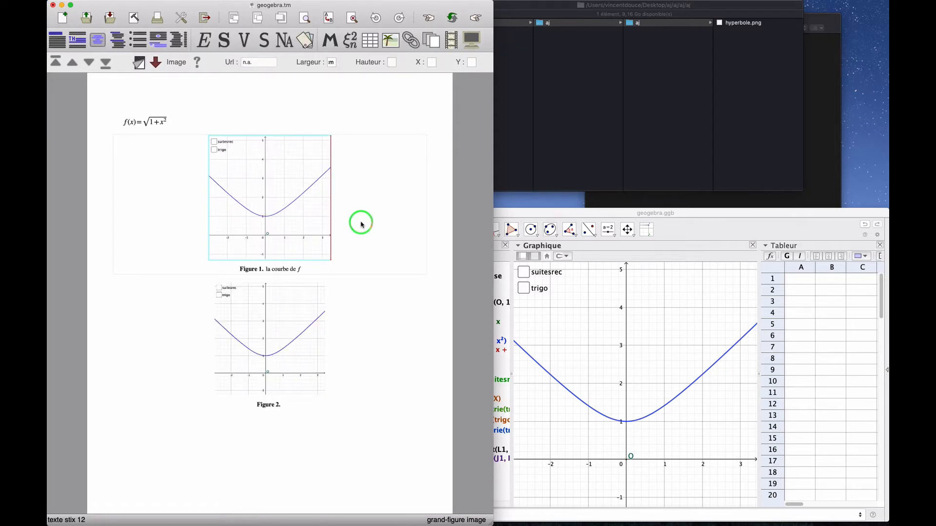
Step: Examine the available image insertion options while Figure 2's image is selected
click(354, 327)
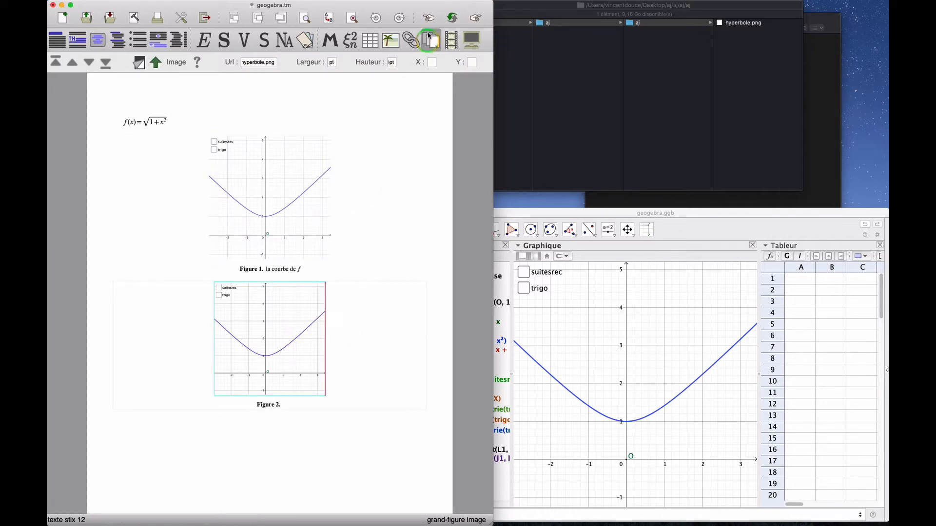
click(391, 40)
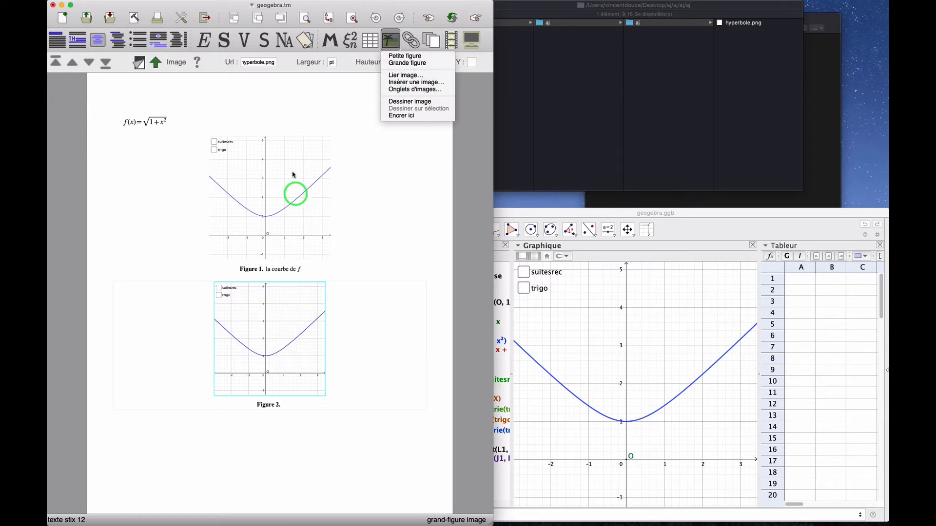
click(359, 208)
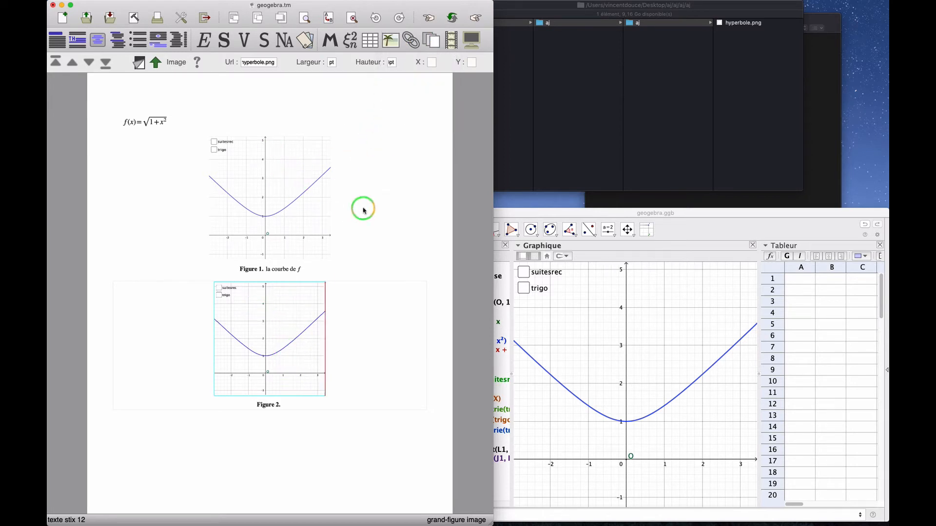
click(338, 333)
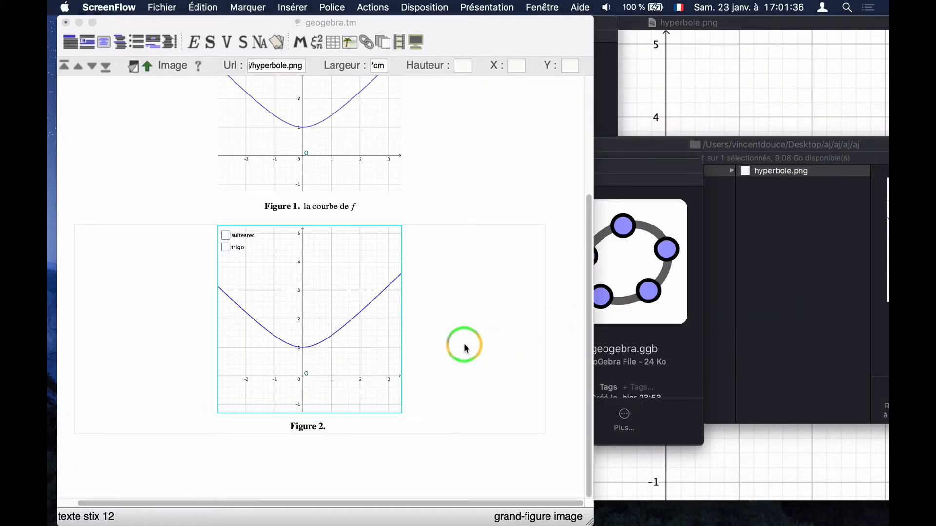
Step: Open hyperbole.png in Preview and add the text annotation "regarder ici" just below the curve's lowest point
click(465, 348)
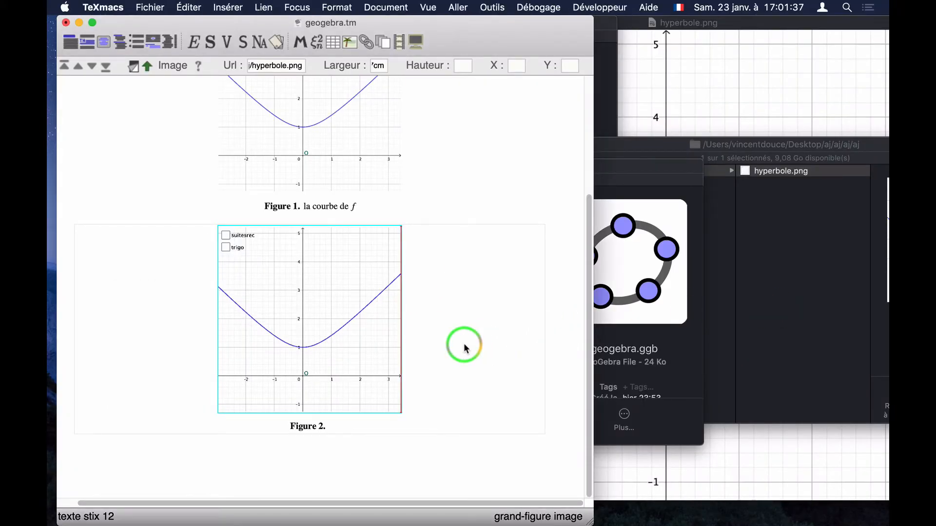
scroll(465, 348, up, 2)
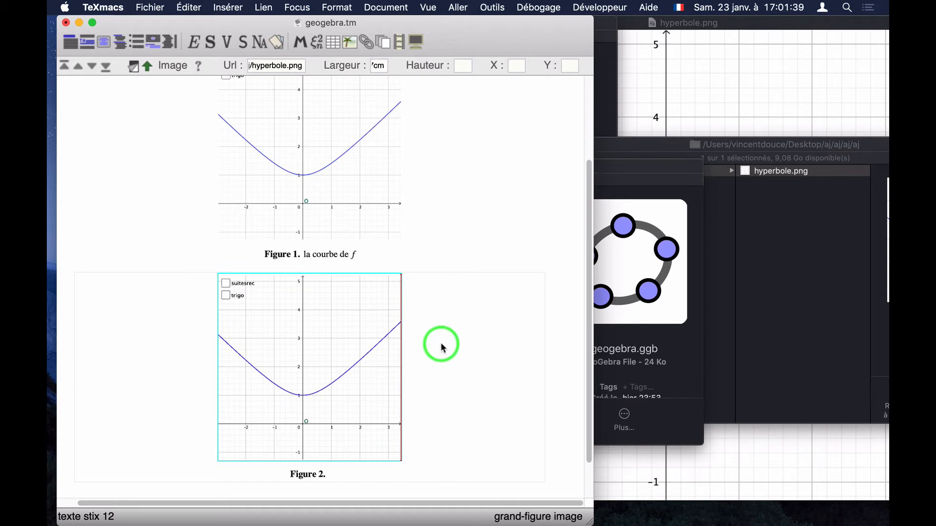
double_click(760, 171)
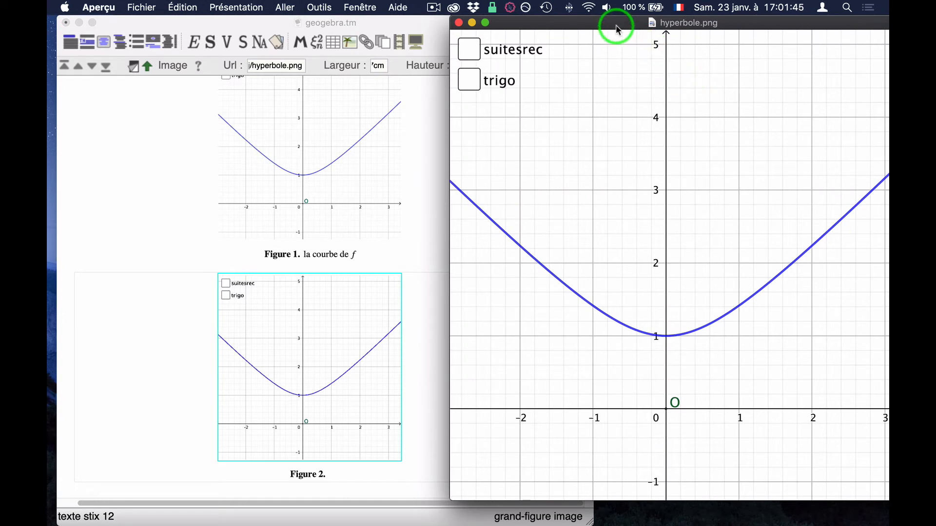
drag(612, 25, 417, 63)
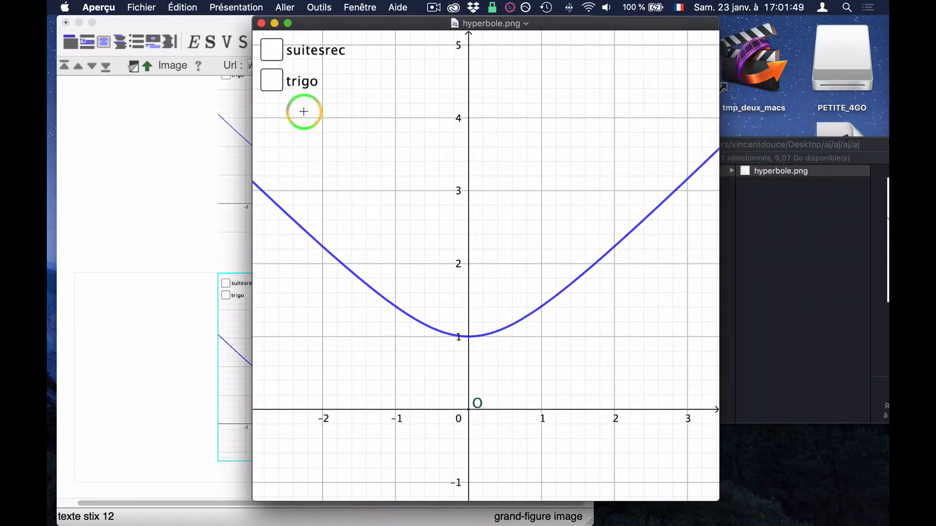
key(super+shift+a)
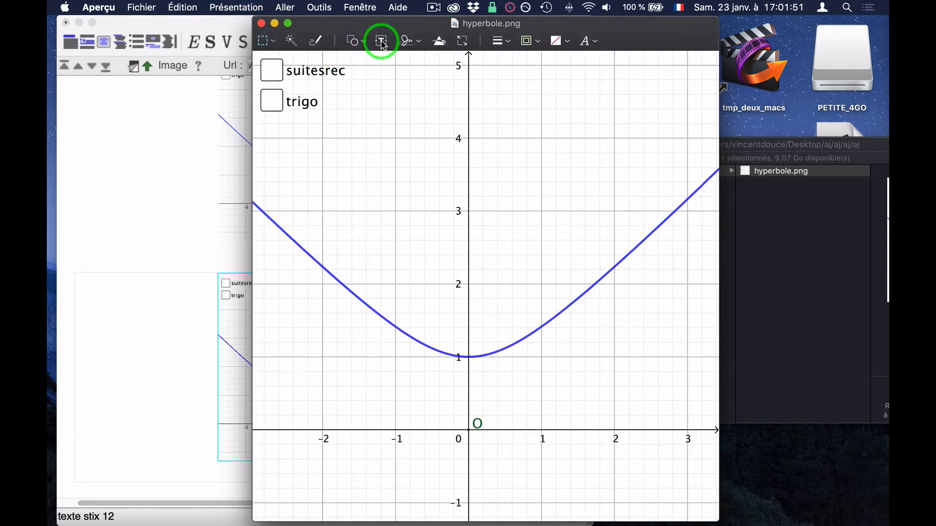
click(382, 43)
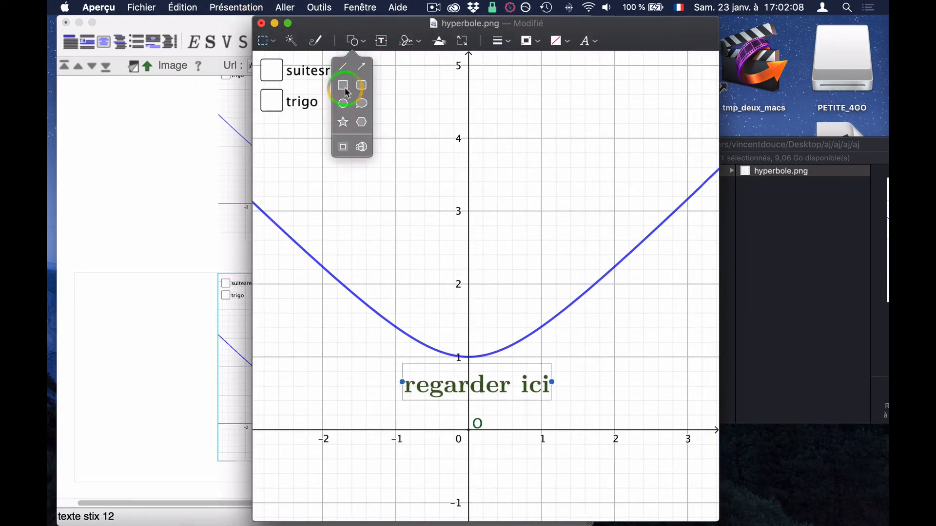
Step: Add a small rectangle with a purple outline just above the curve's lowest point and close the annotated image
click(364, 93)
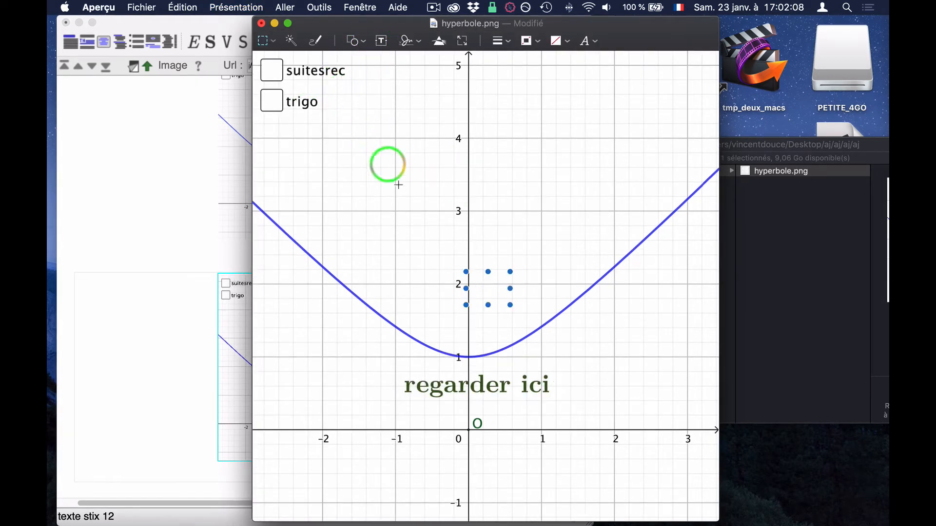
click(527, 41)
click(504, 99)
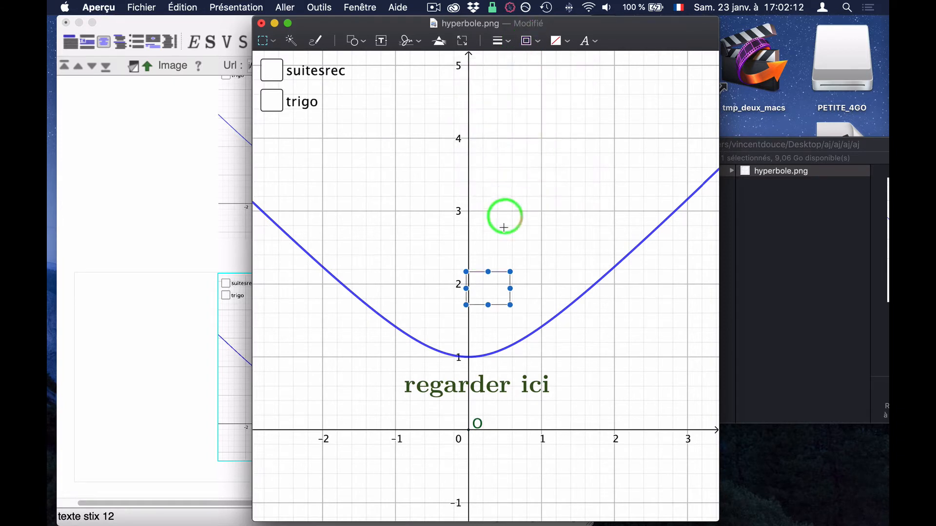
drag(507, 278, 487, 314)
click(499, 255)
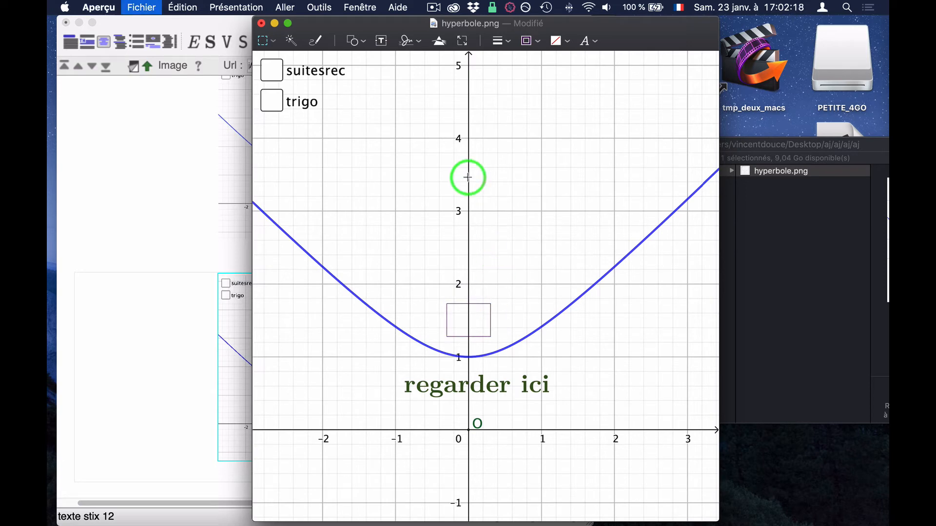
key(super+w)
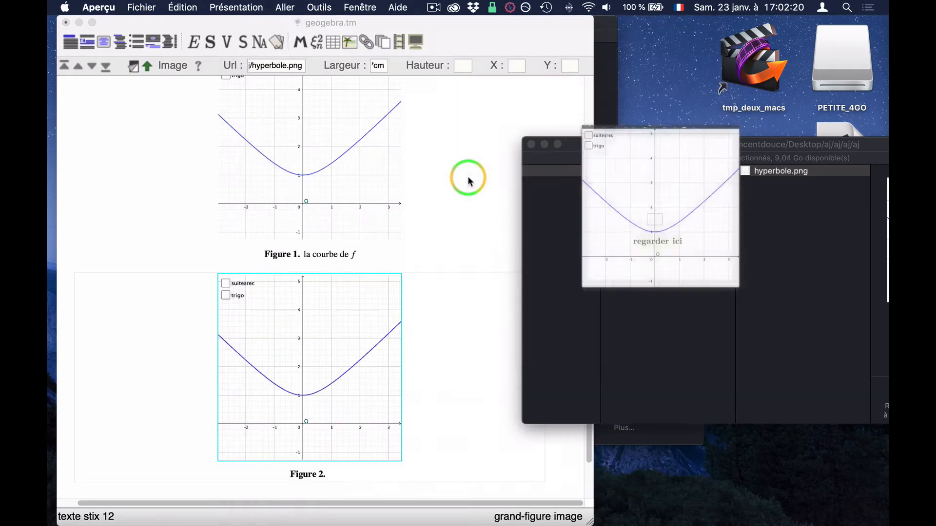
Step: In TeXmacs, expand Figure 2's linked image into its source tag and reactivate it to reload the edited file
click(414, 376)
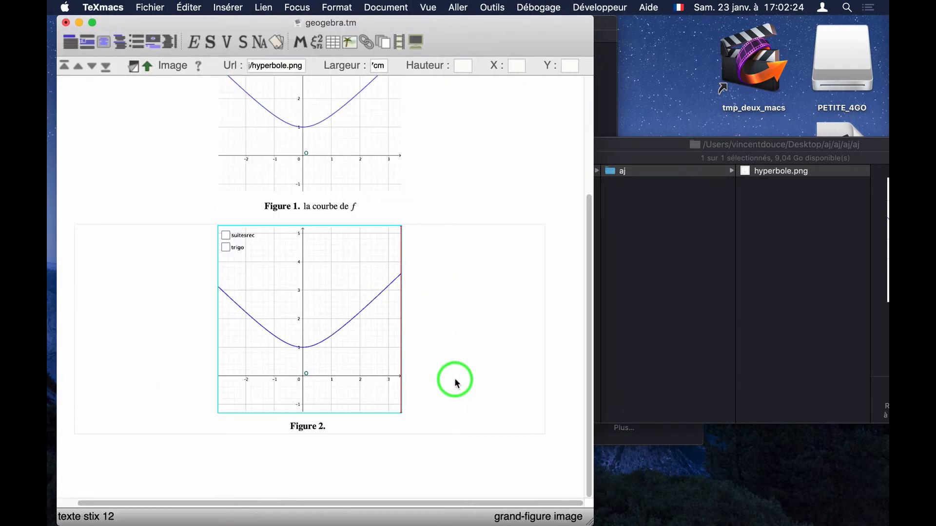
key(BackSpace)
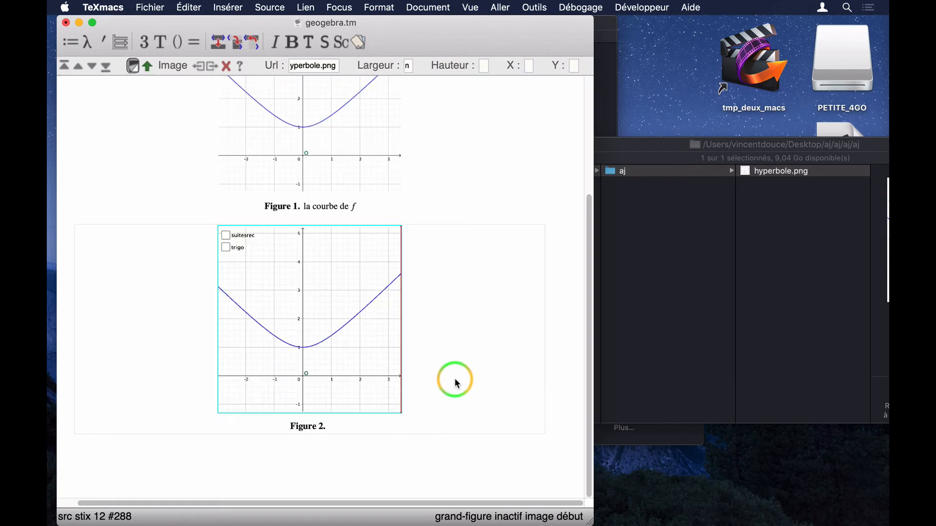
key(Return)
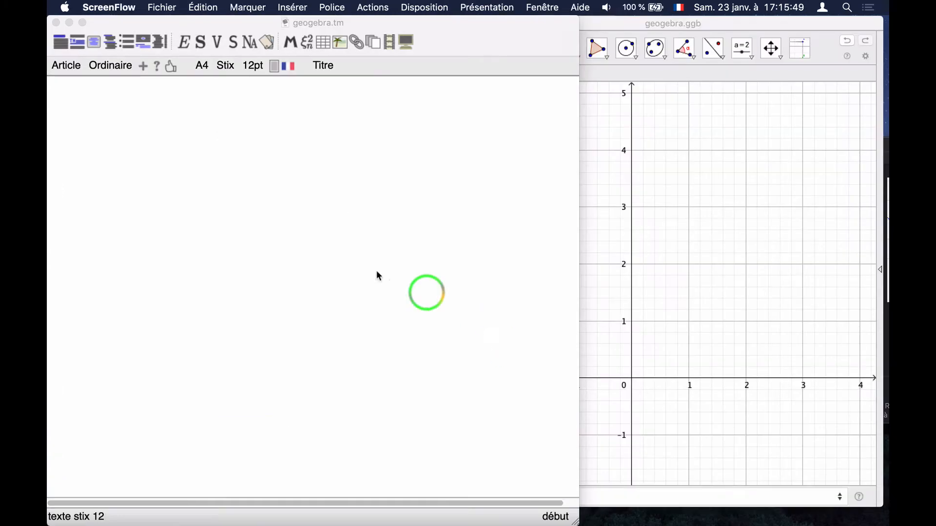
Step: In the empty TeXmacs document, write the math formula f(x)= followed by a fraction with numerator x²+1
click(338, 258)
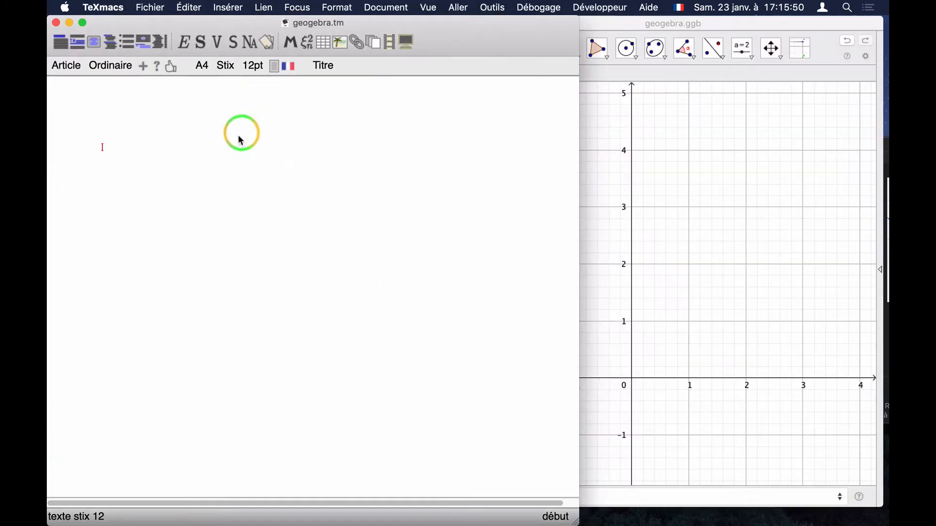
key(super+plus)
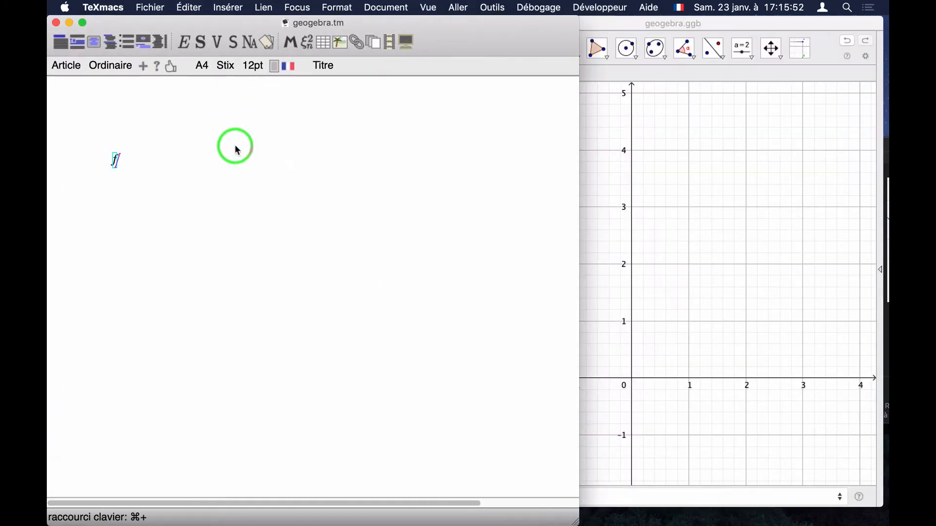
text(=)
key(alt+f)
text(x)
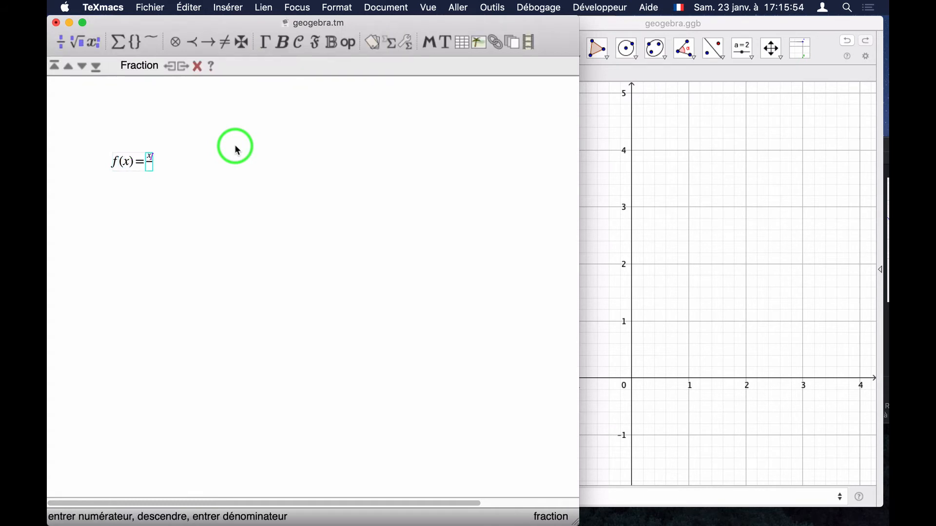
text(^2)
key(Right)
text(+1)
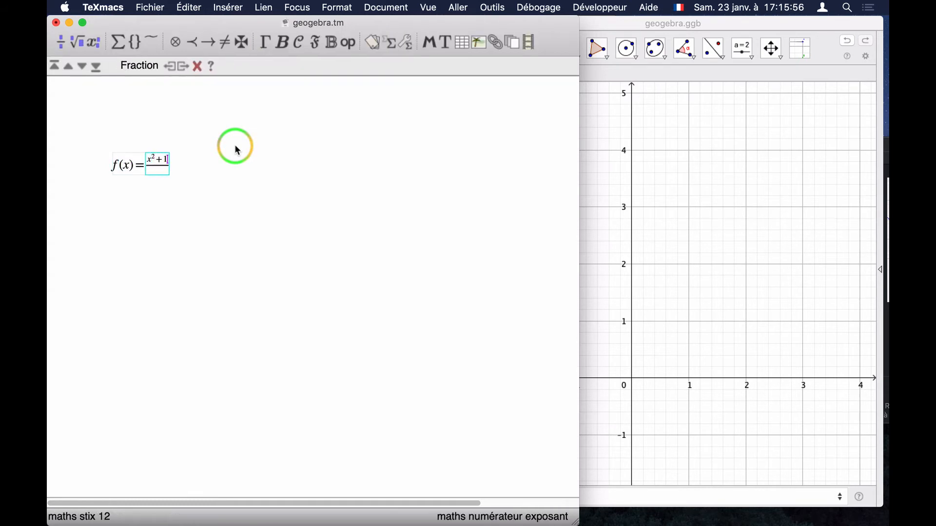
Step: Complete the fraction with the denominator x²-1 and place the cursor on a new line below the formula
key(Down)
text(x^2)
key(Right)
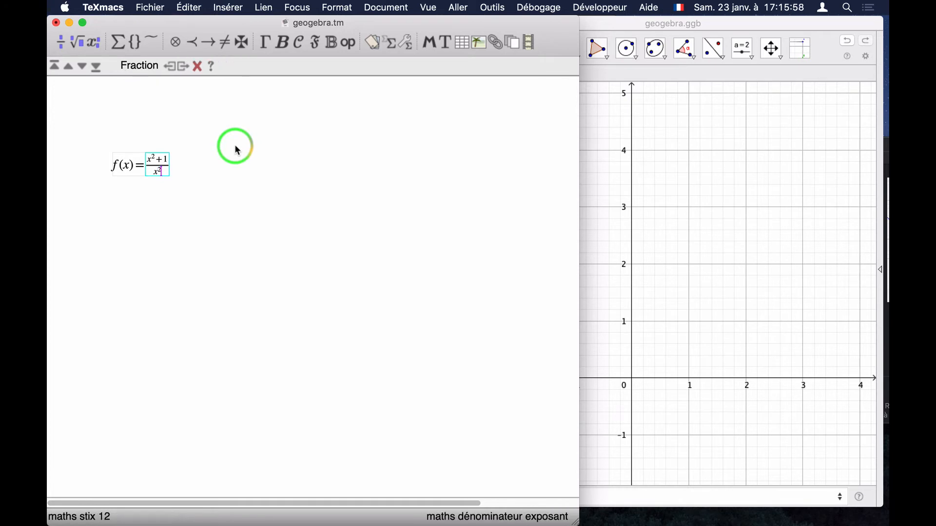
text(-1)
key(Right)
key(Right)
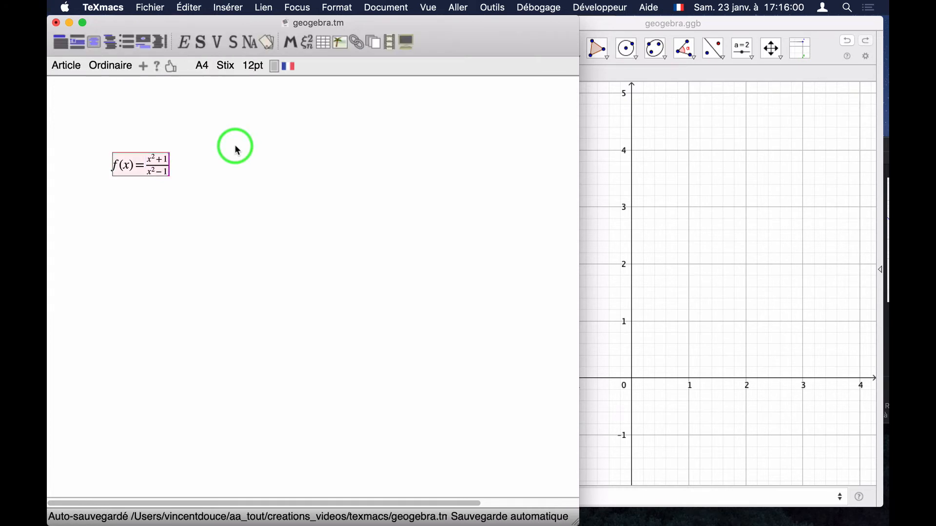
key(Left)
key(Right)
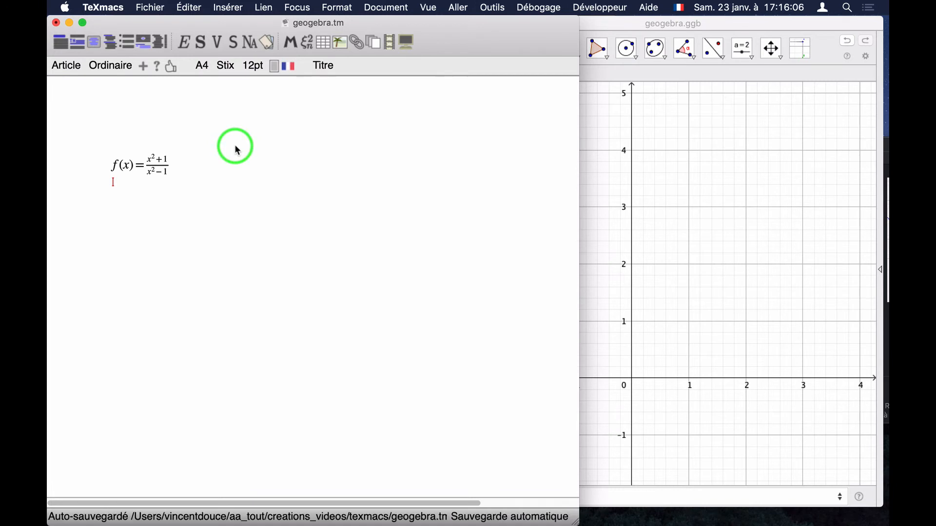
Step: Insert a Python session below the formula and run "import sympy as sp" in it
click(240, 5)
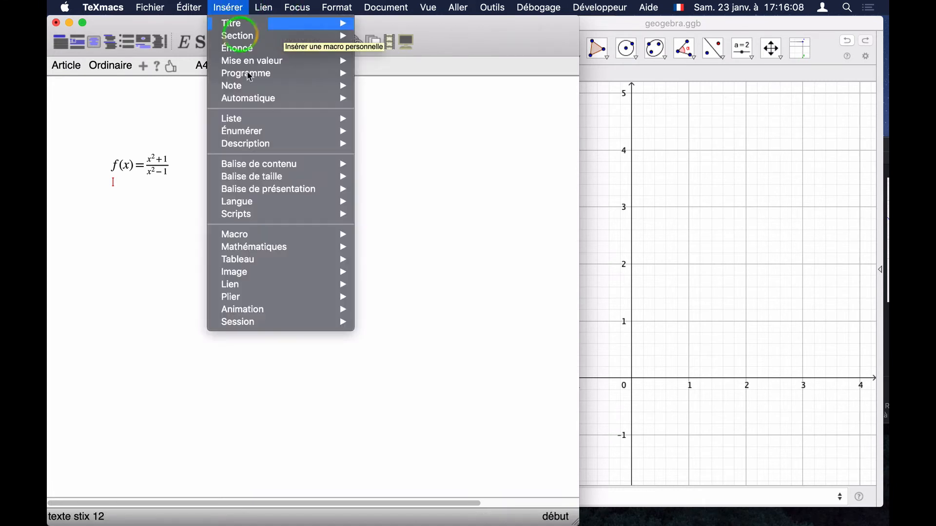
mouse_move(286, 322)
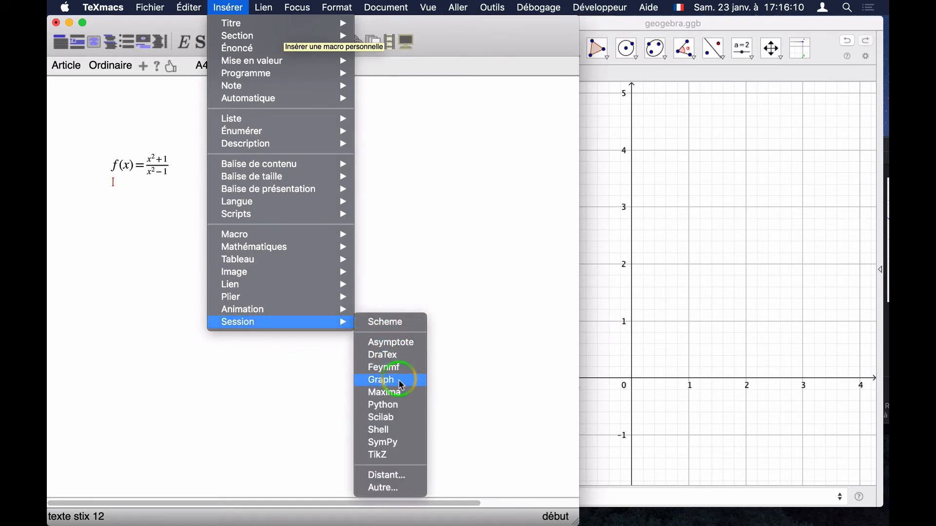
click(400, 406)
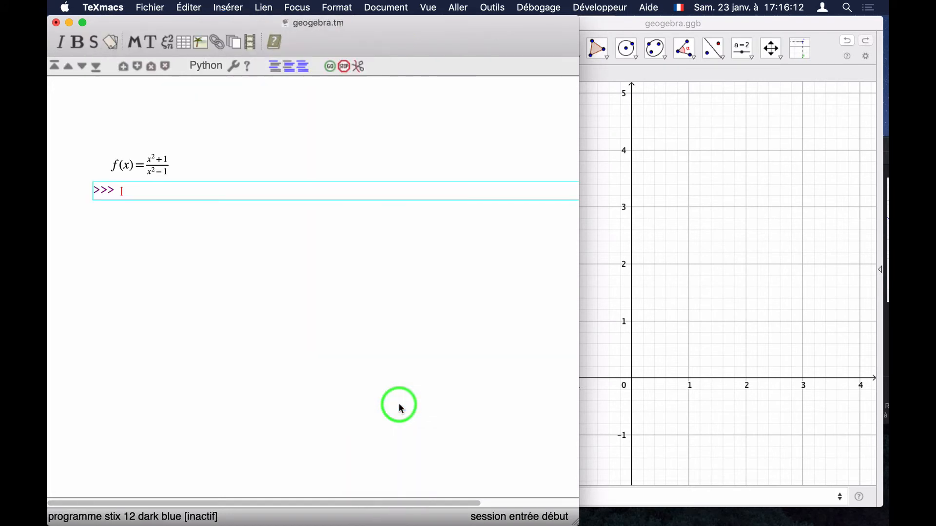
text(import sympy as sp)
key(Return)
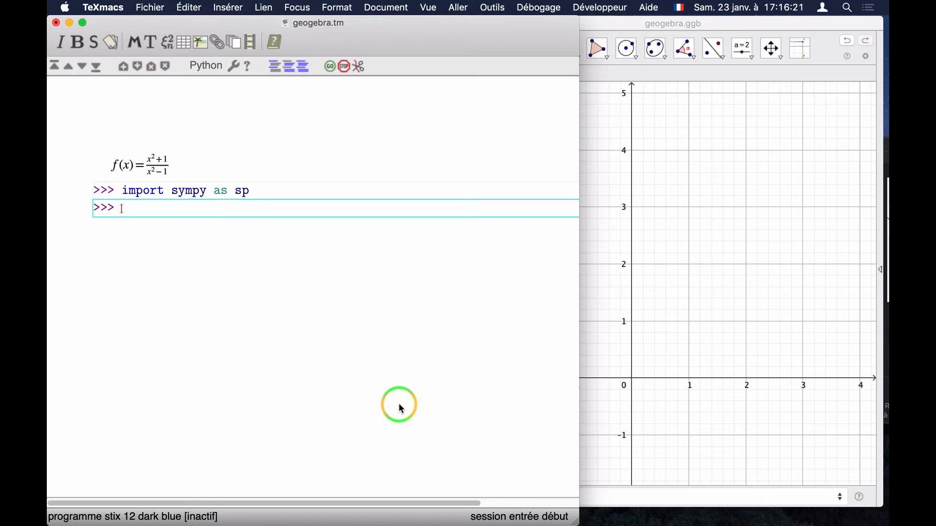
Step: Define the symbolic variable in the Python session by running x=sp.Symbol('x')
text(x=)
text(sp.Symbol('x'))
key(Return)
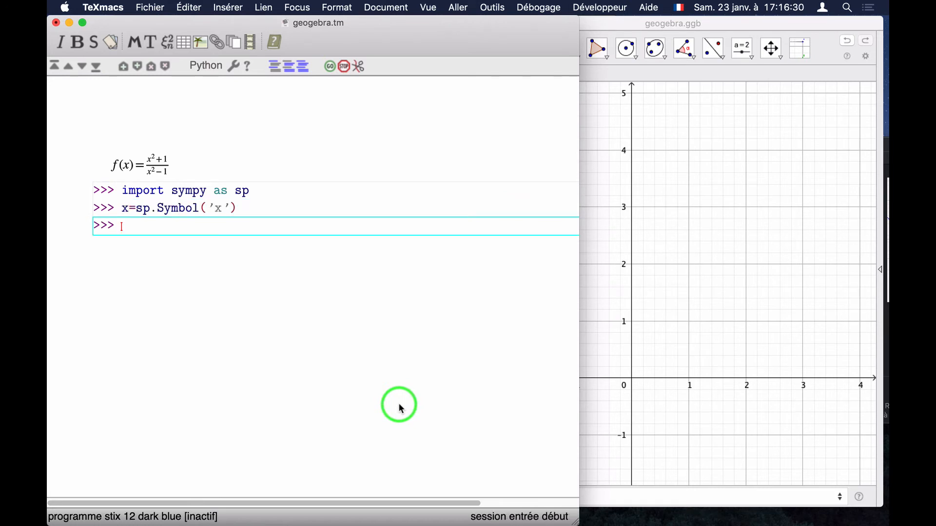
Step: Copy the fraction from the formula into the Python session to form the entry y=((x^2+1)/(x^2-1))
click(153, 160)
click(141, 229)
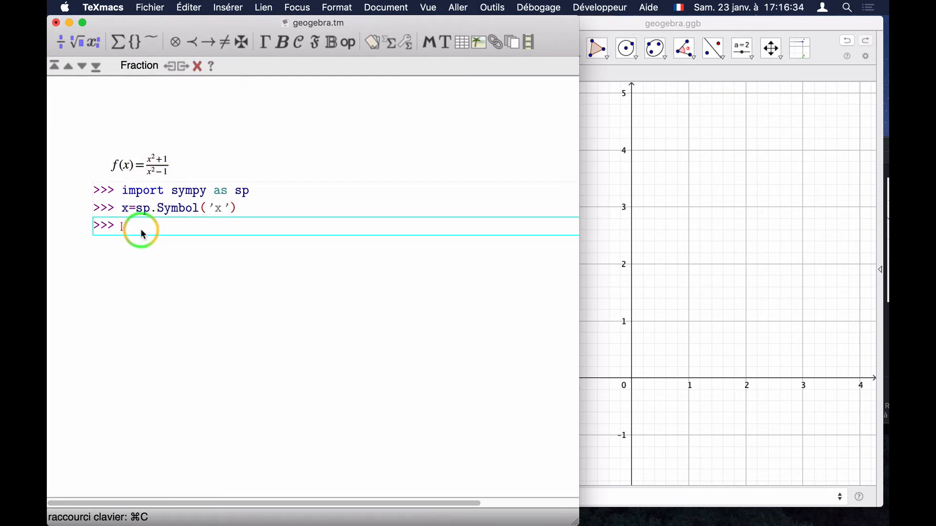
text(y=)
text(((x^2+1)/(x^2-1)))
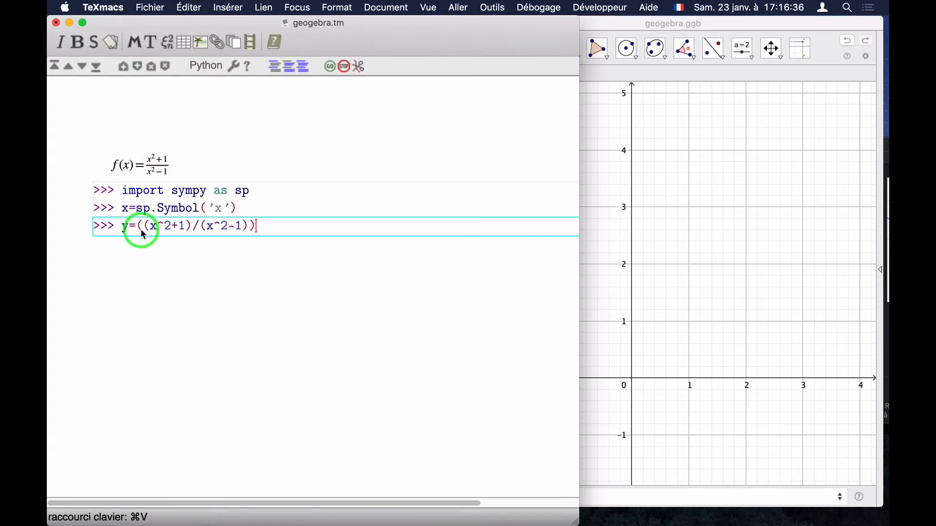
Step: Run the y entry, correct its powers to y=((x**2+1)/(x**2-1)) and run it again in the Python session
key(Return)
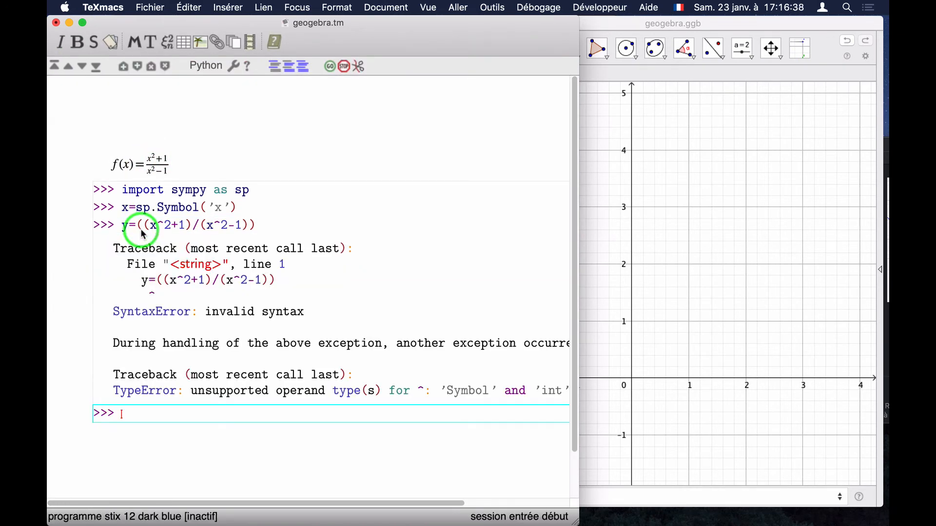
click(164, 223)
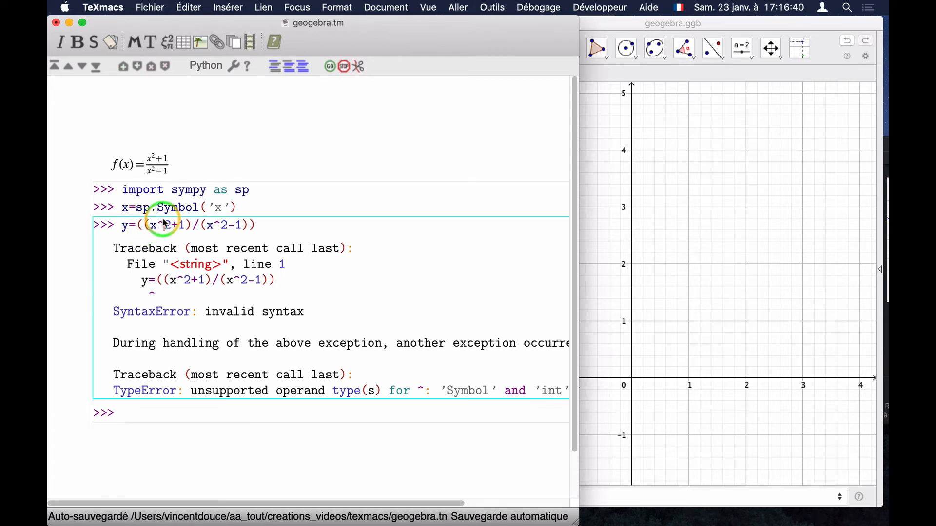
key(BackSpace)
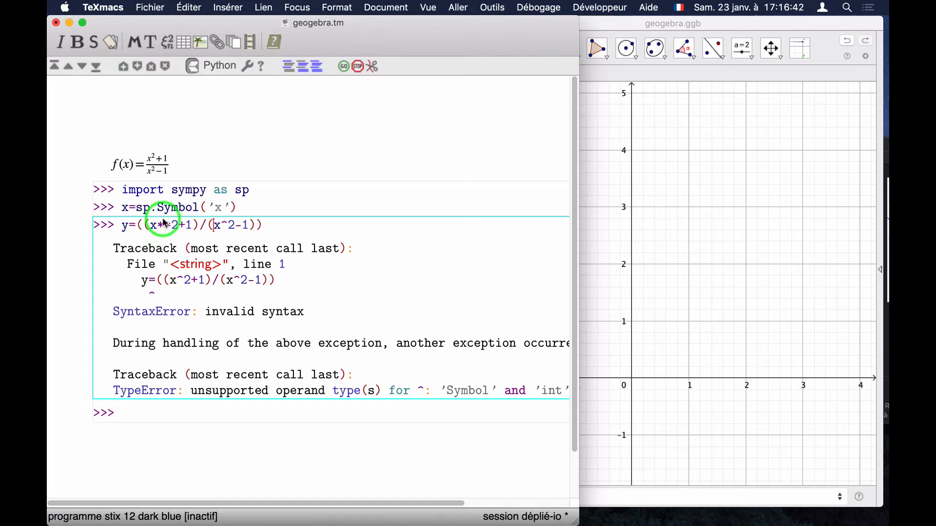
key(BackSpace)
text(**)
key(Return)
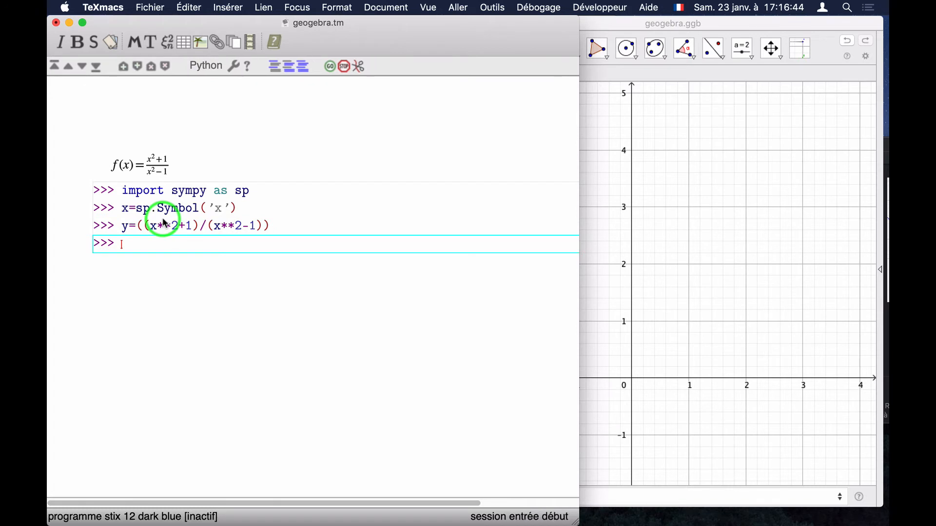
Step: Differentiate y with respect to x by running sp.diff(y,x) in the Python session
text(diff(y,x))
key(Return)
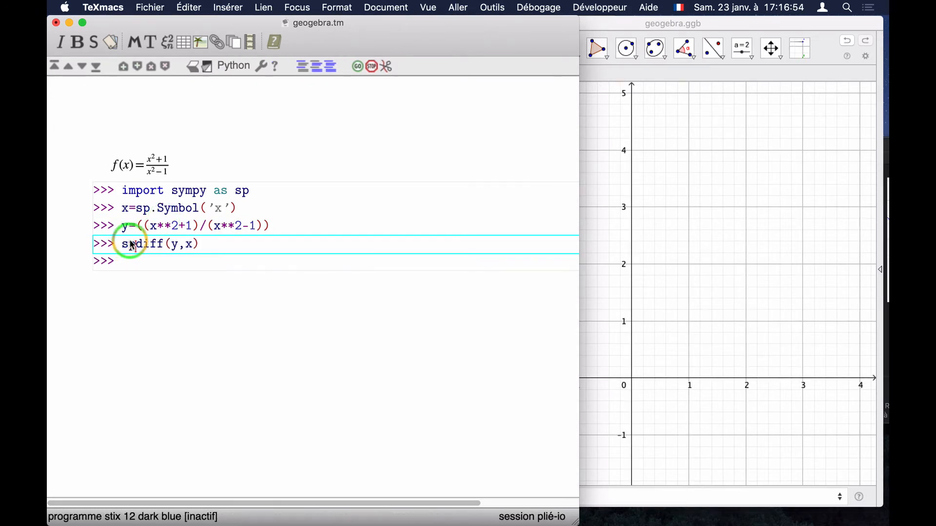
text(p.)
key(Return)
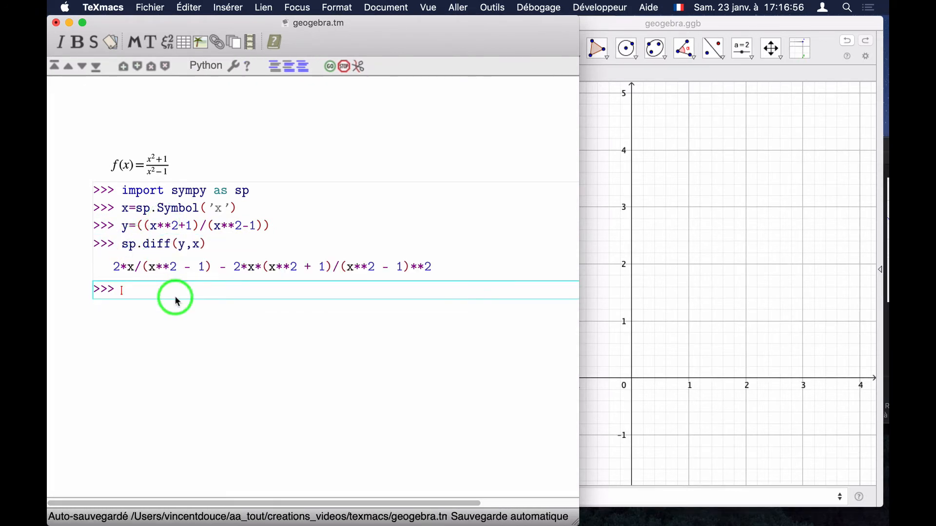
Step: Copy the formula f(x)=(x²+1)/(x²-1) from the TeXmacs document and plot it in GeoGebra
click(198, 158)
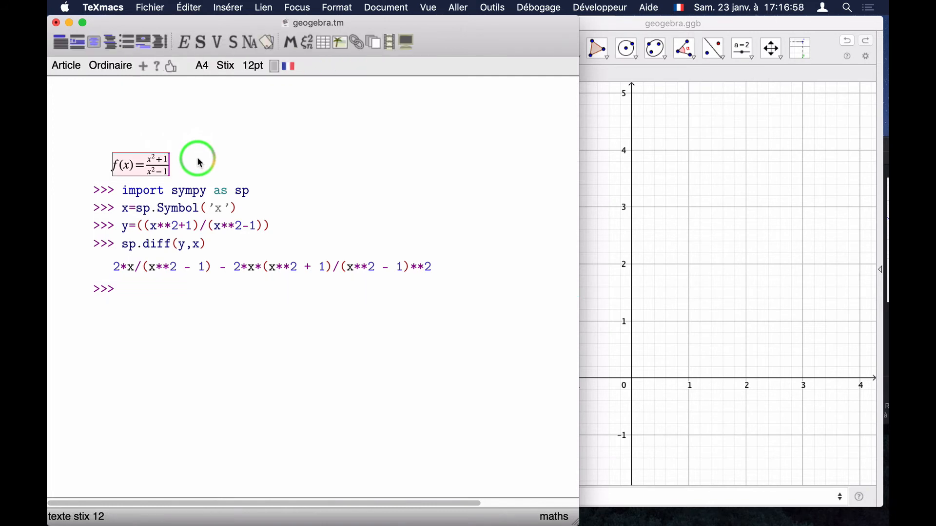
key(super+c)
click(689, 462)
click(556, 491)
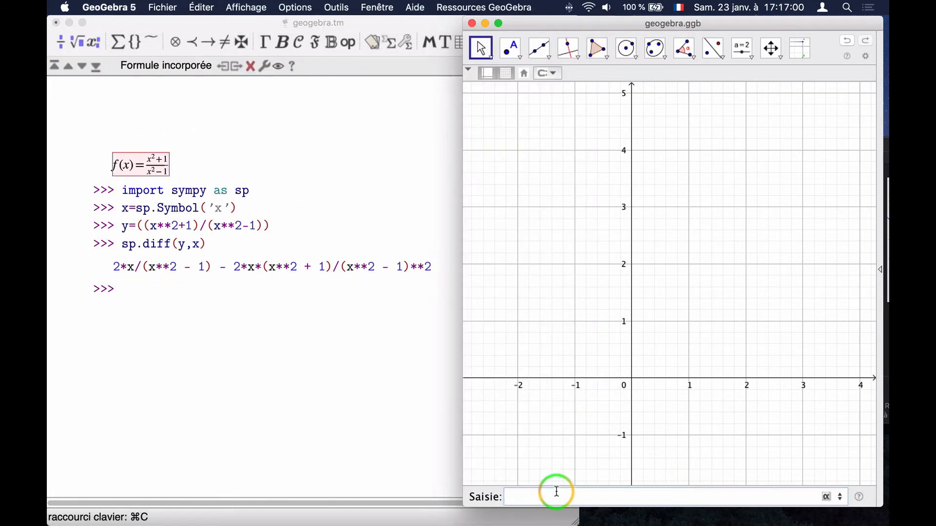
key(super+v)
key(Return)
Step: Copy the whole derivative output from the TeXmacs Python session and plot it in GeoGebra
click(241, 262)
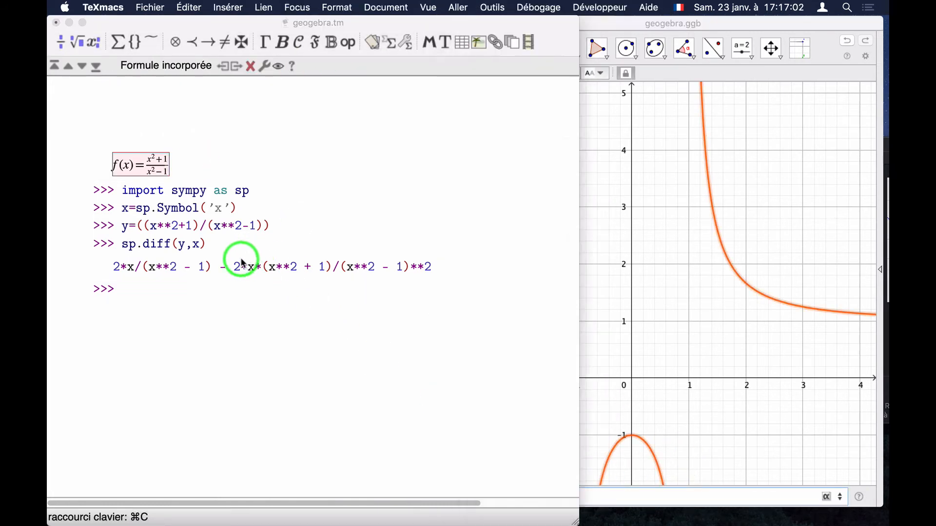
drag(120, 267, 339, 268)
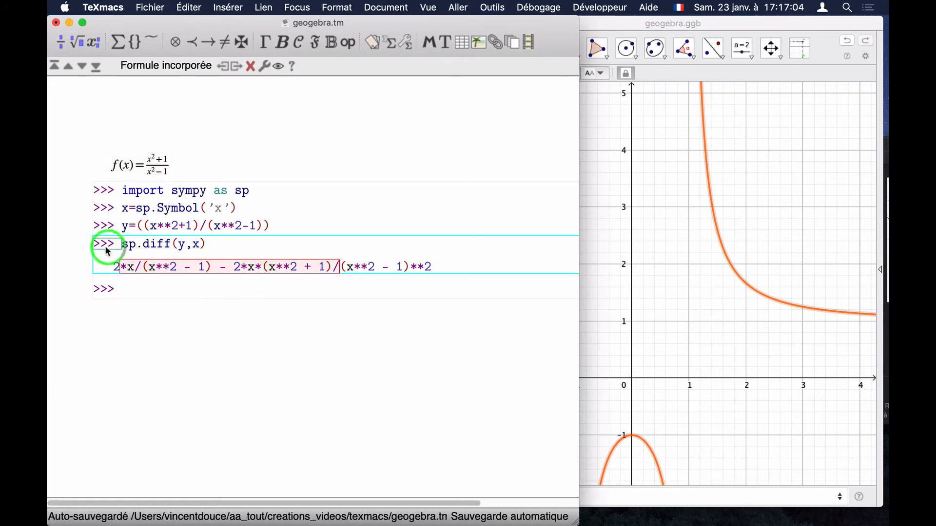
drag(109, 271, 429, 276)
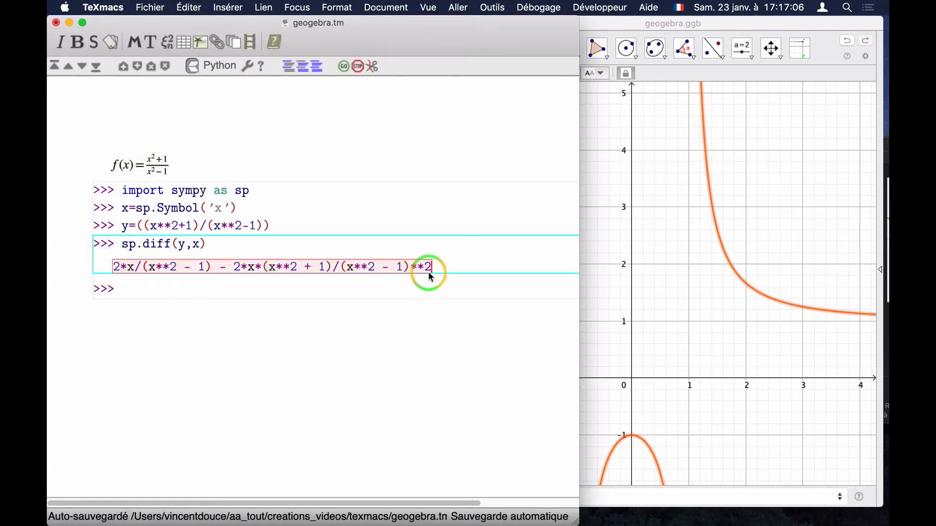
key(super+c)
click(623, 495)
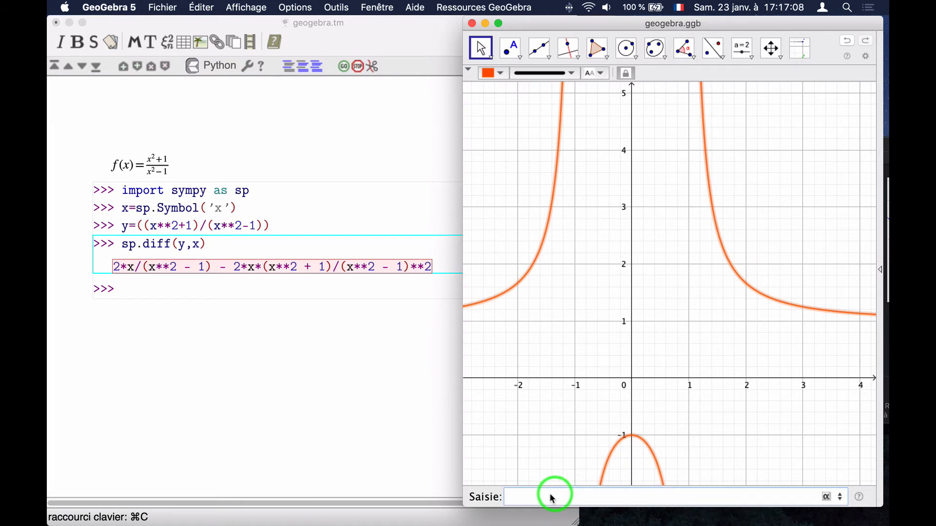
key(super+v)
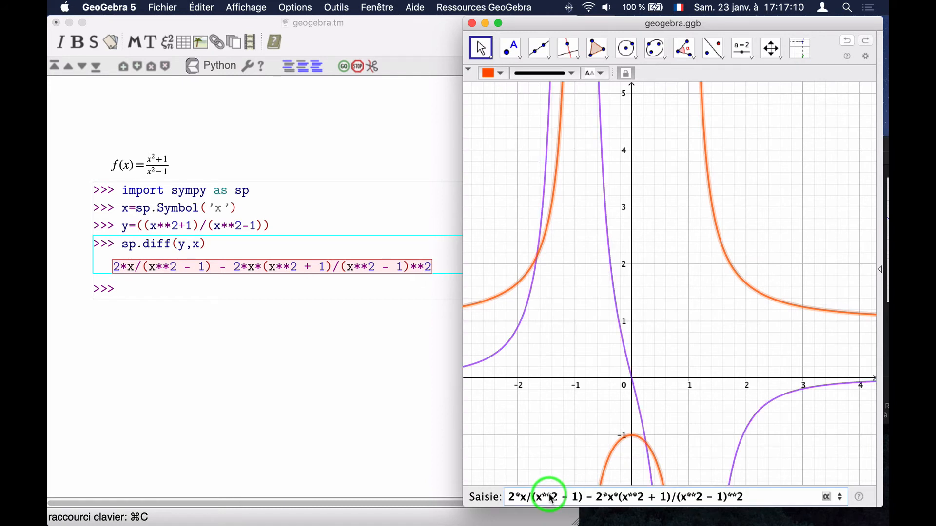
key(Return)
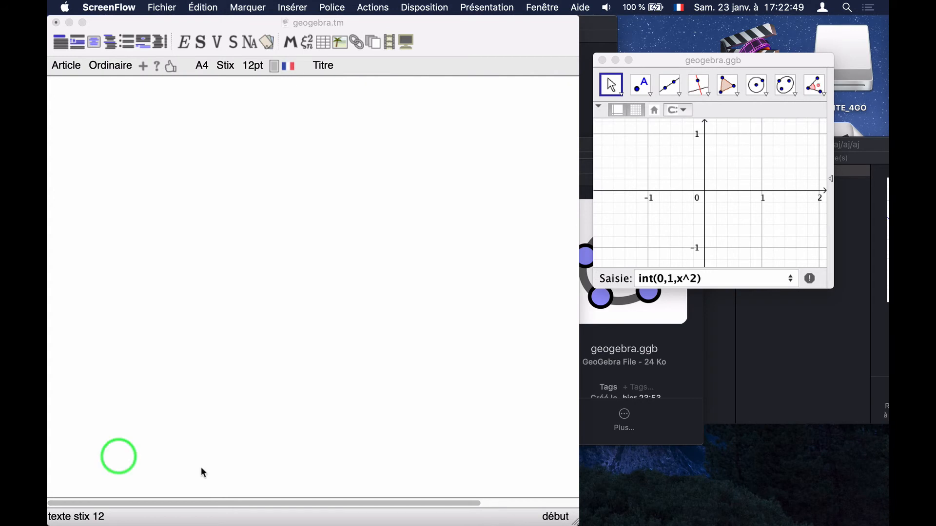
Step: Insert a centred block table with two columns and four rows into the empty TeXmacs document
click(290, 237)
click(275, 132)
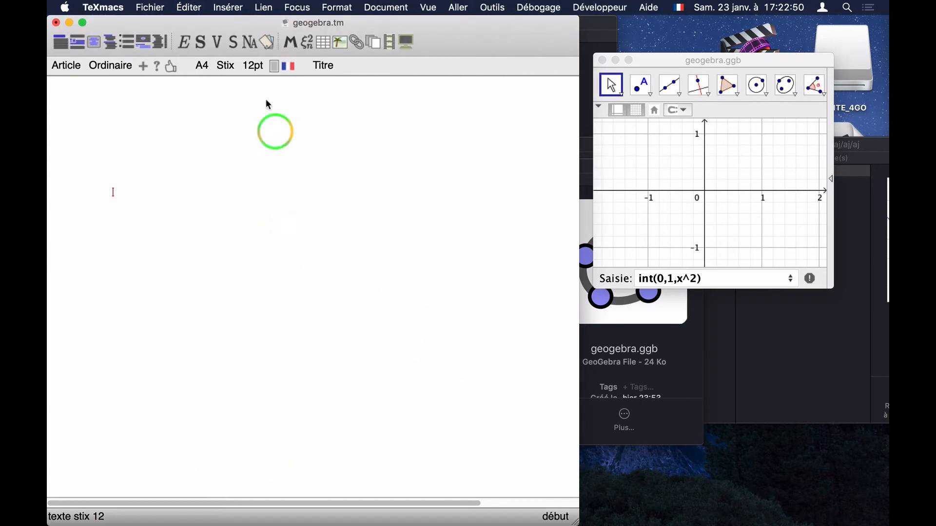
click(227, 8)
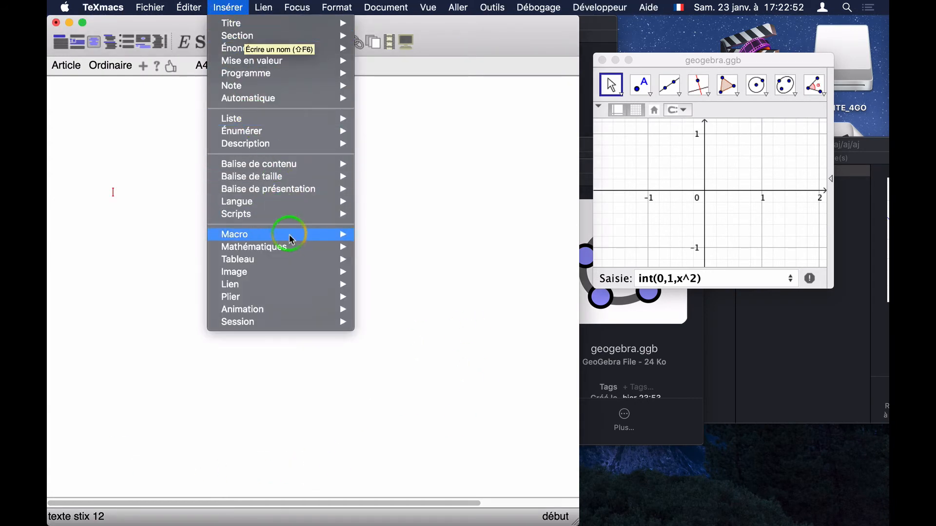
mouse_move(297, 261)
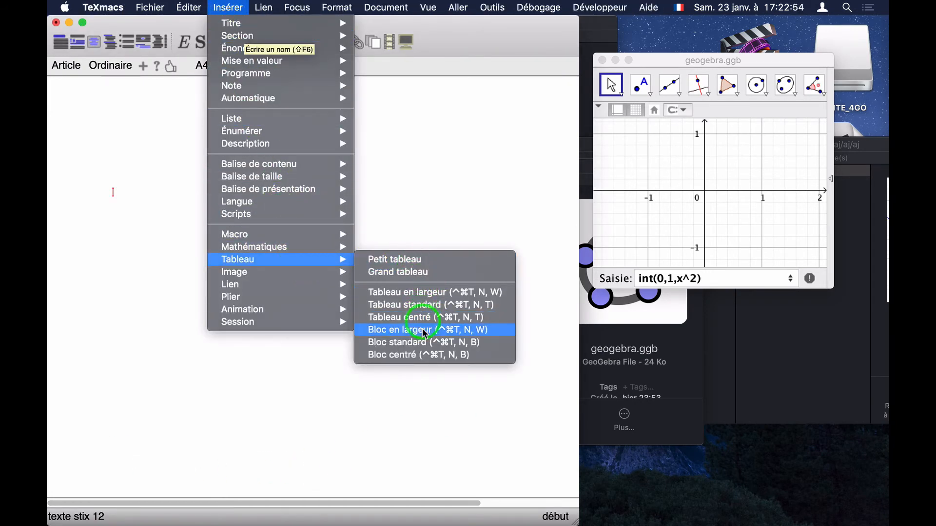
click(423, 356)
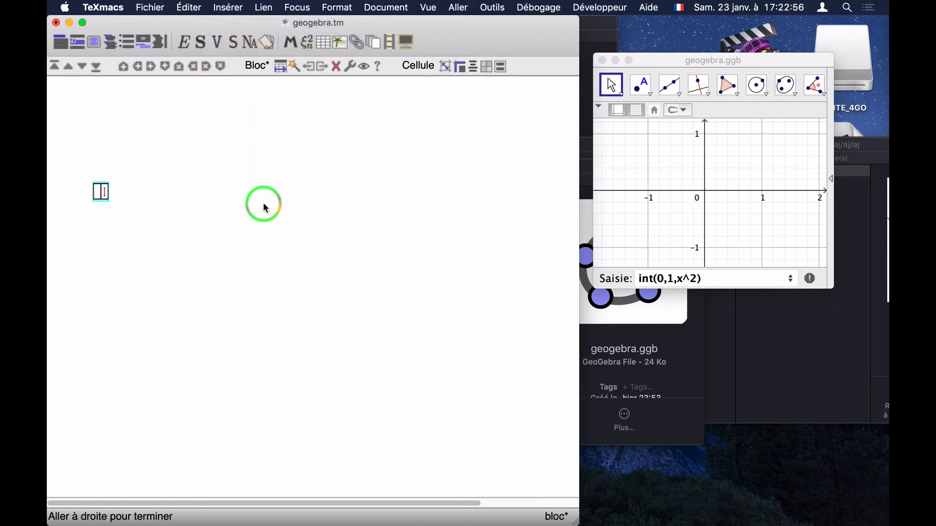
key(Return)
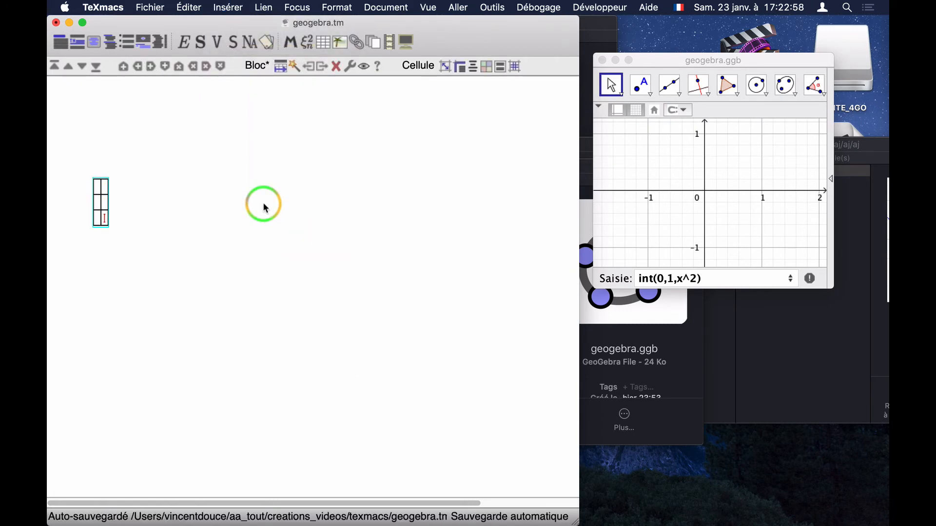
key(Return)
key(Left)
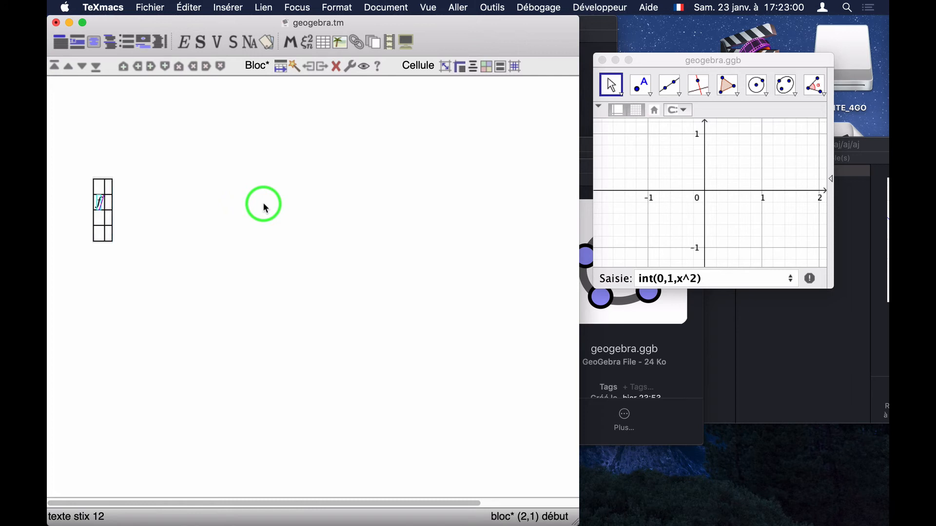
Step: Enter the math formula x ↦ e^x in the first cell of the table's second row
key(dollar)
text(x)
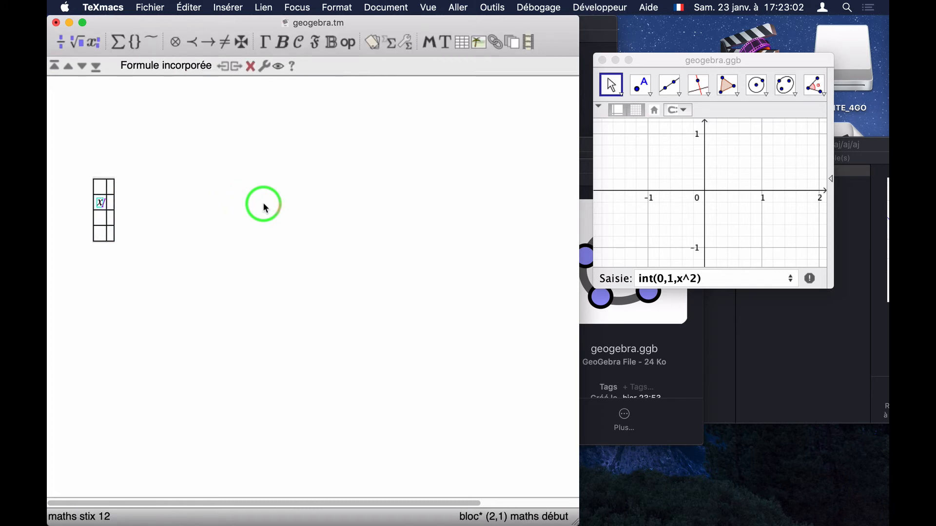
text(|>)
key(BackSpace)
key(BackSpace)
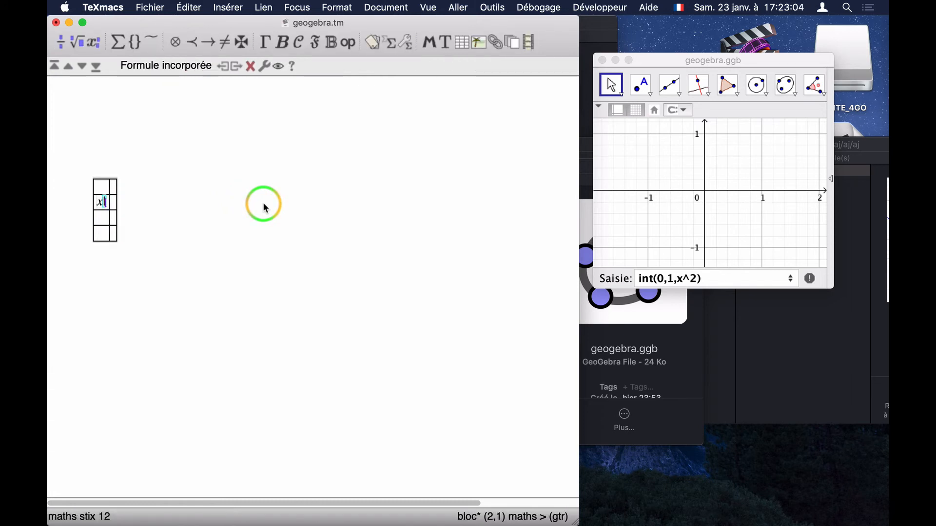
key(BackSpace)
text(|->)
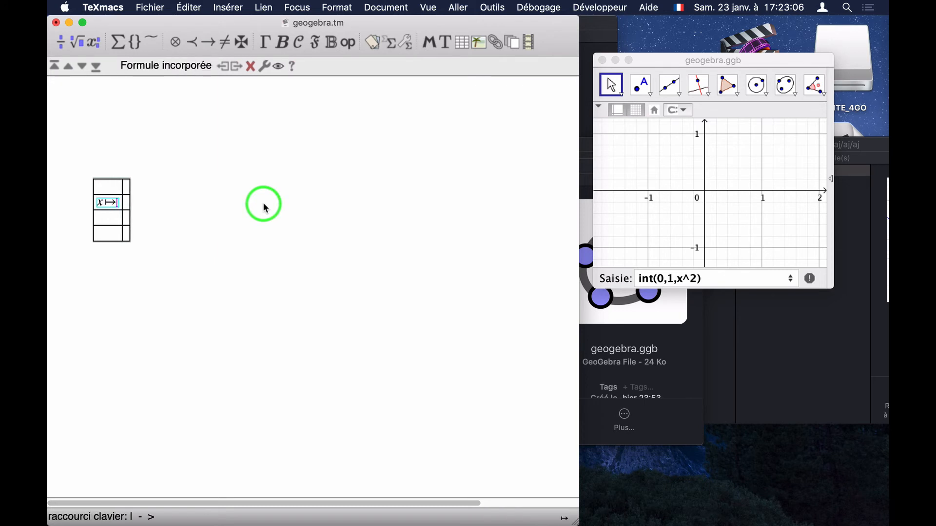
text(e^x)
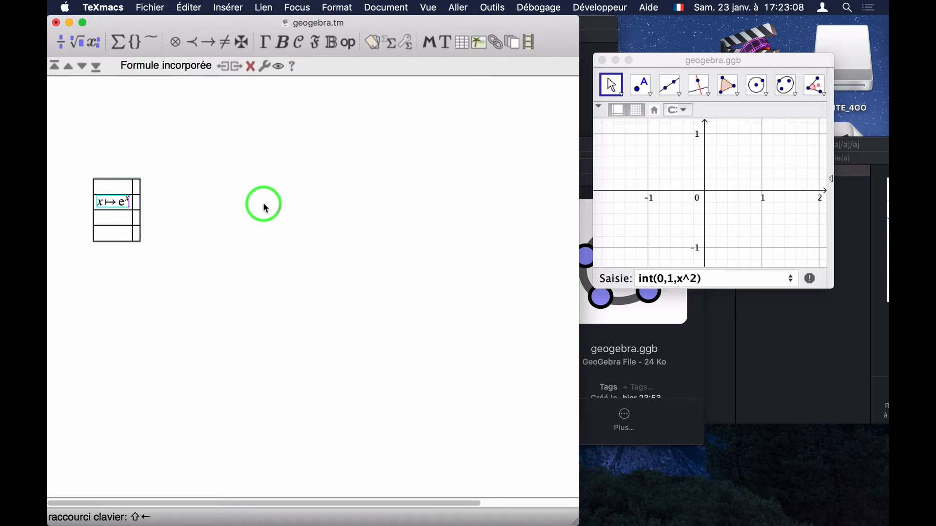
Step: Enter the formula x ↦ e^(-x) in the second cell of the table's second row
key(Right)
key(Right)
text(x ↦ e^x)
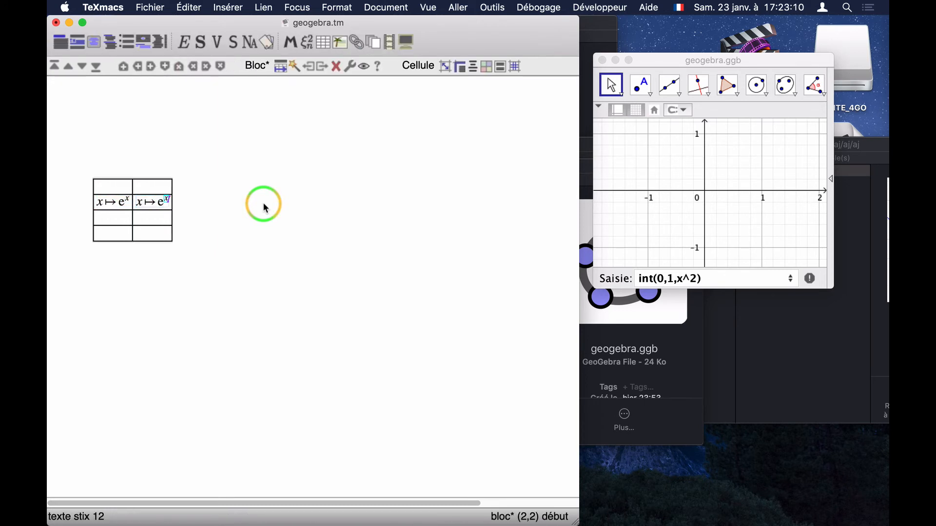
Step: Enter the formula x ↦ -e^(-x) in the second cell of the table's fourth row
key(Down)
key(Down)
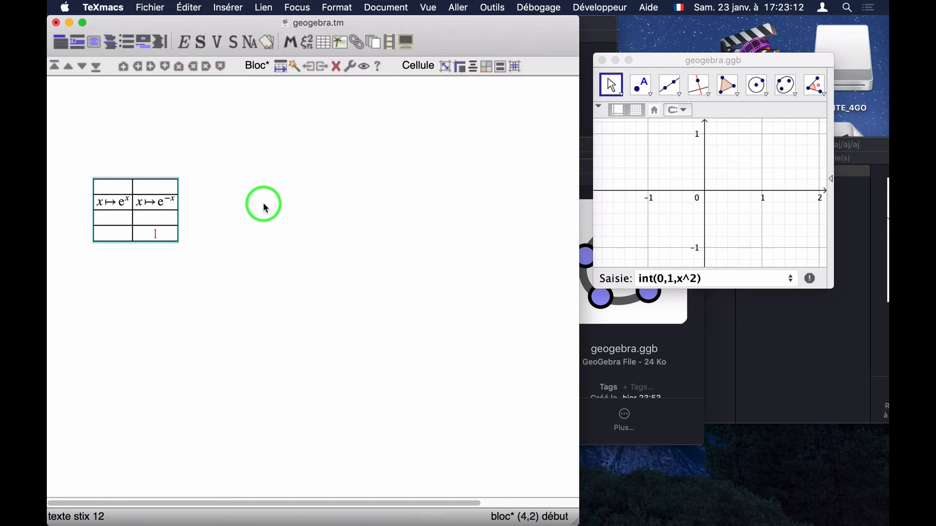
text(x↦e^x)
key(Right)
text(-)
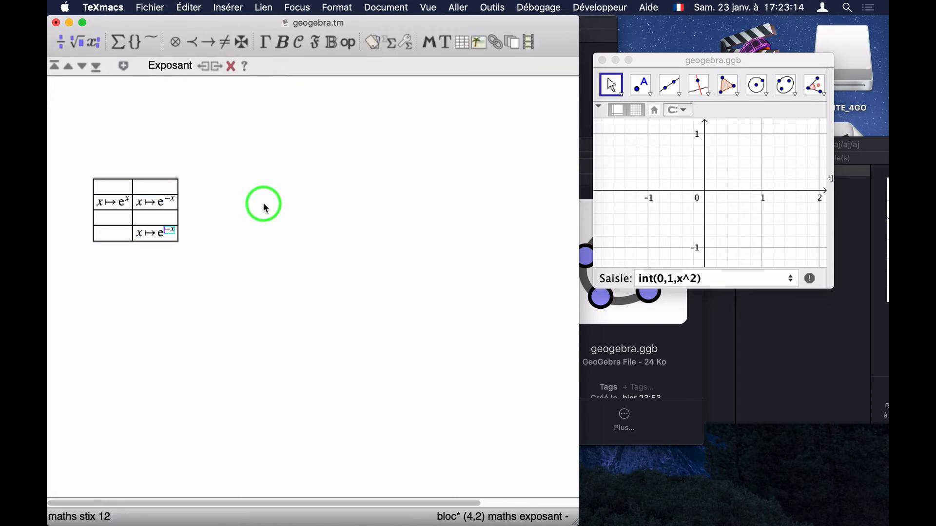
key(Left)
key(Left)
key(Left)
text(-)
Step: Enter the formula x ↦ -e^x in the first cell of the table's fourth row
key(Left)
key(Left)
key(Left)
key(Left)
key(Left)
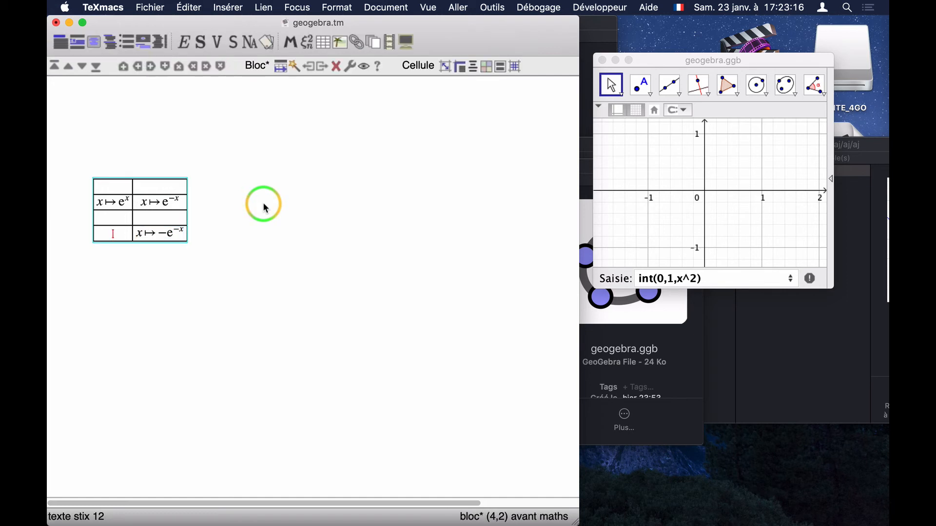
key(Left)
key(BackSpace)
text(--)
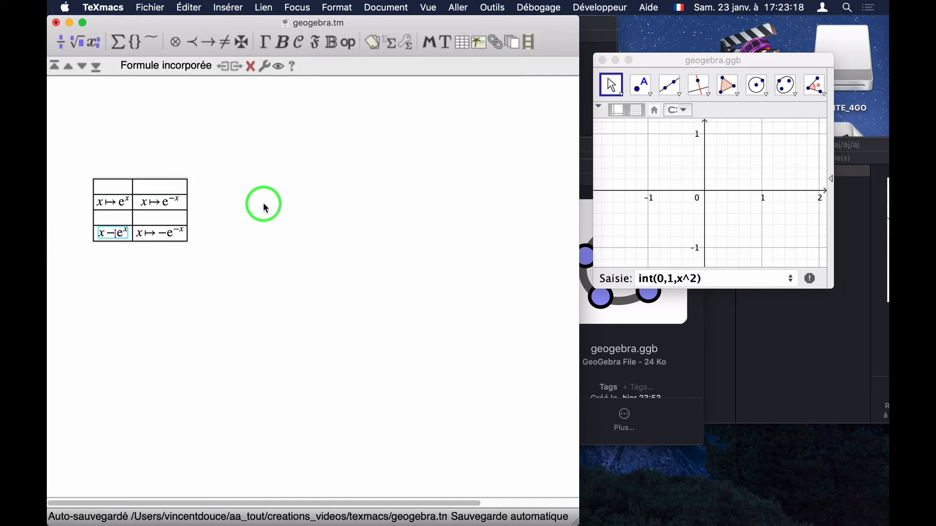
key(BackSpace)
key(BackSpace)
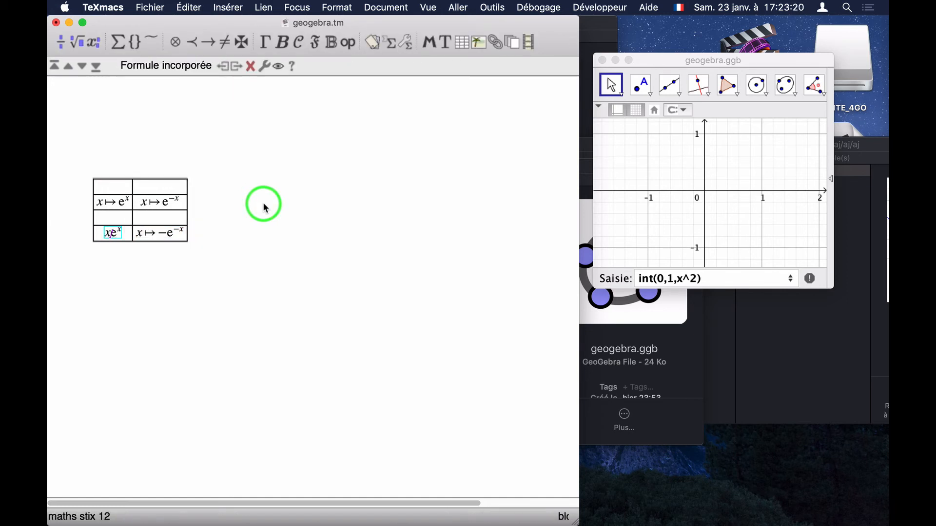
text(|->-)
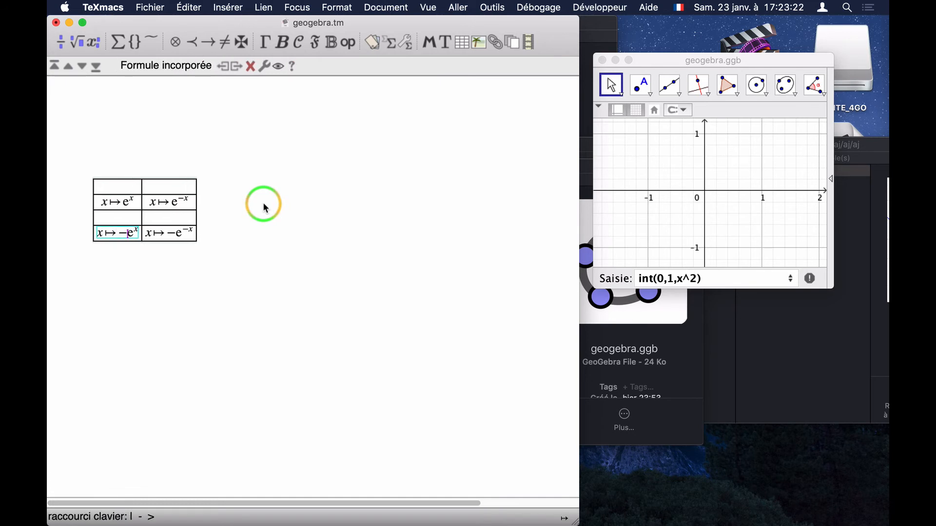
Step: Copy the expression e^x from the first cell of the table's second row and plot it in GeoGebra
click(131, 205)
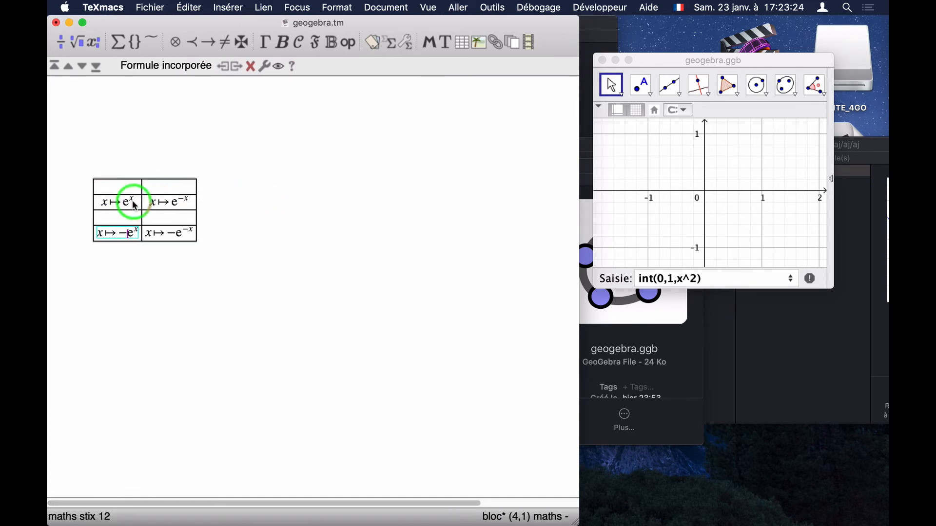
click(138, 205)
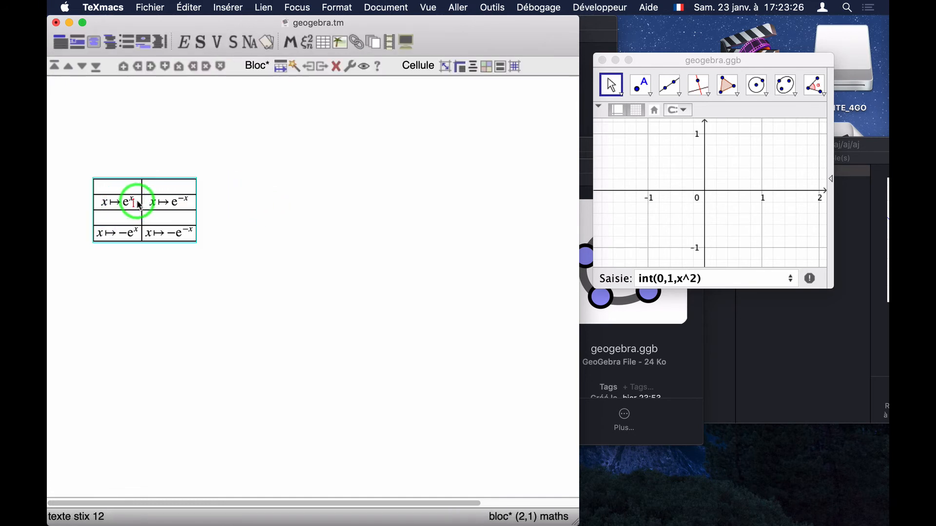
key(Left)
key(shift+Left)
key(shift+Left)
key(super+c)
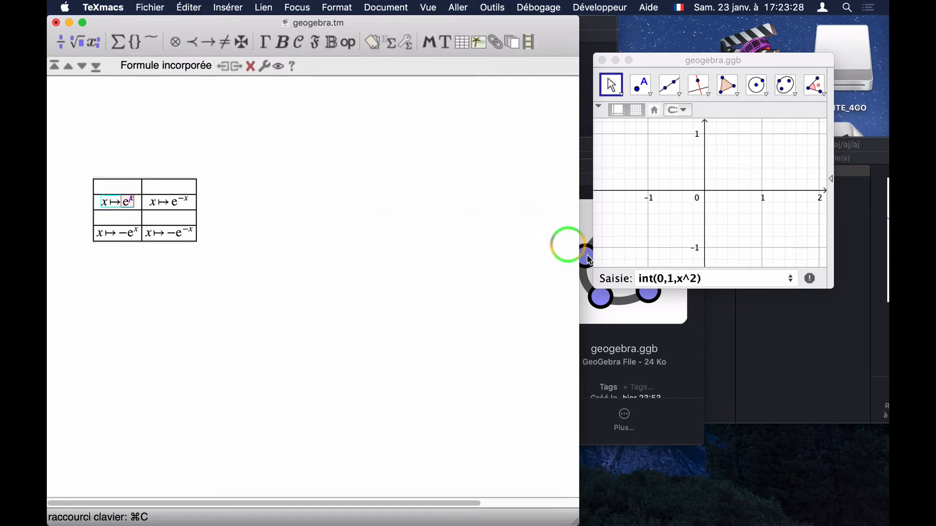
click(682, 285)
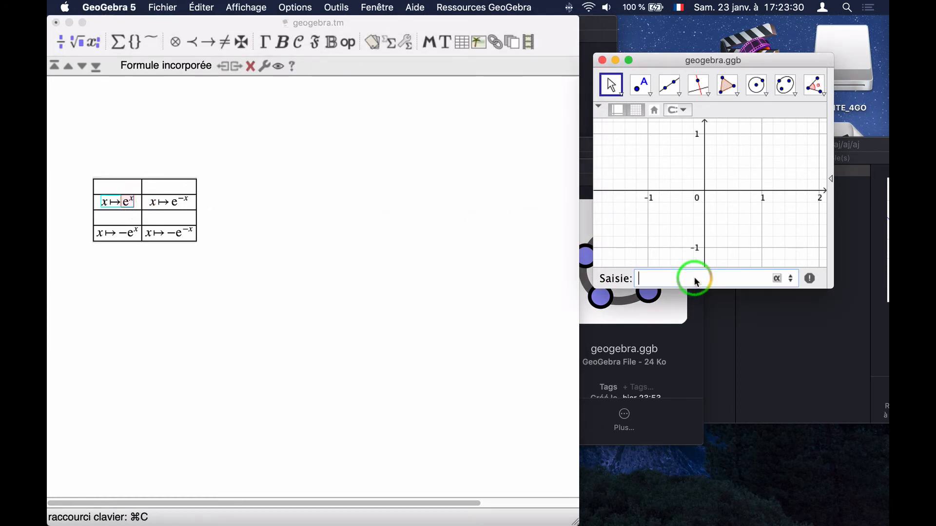
key(super+v)
key(Return)
click(708, 218)
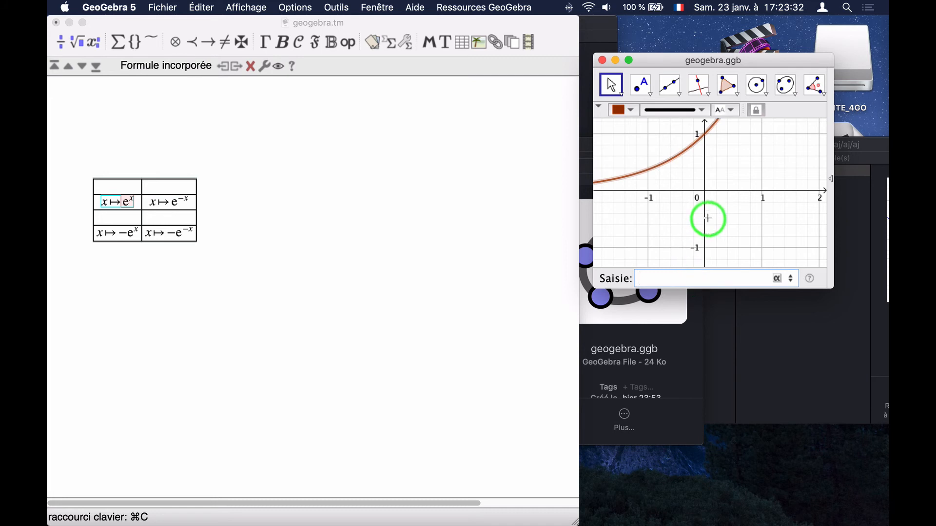
Step: Enlarge the GeoGebra window to about 406×516 and shift the axes to frame the e^x curve
mouse_move(710, 226)
mouse_down()
mouse_move(716, 246)
mouse_move(717, 239)
mouse_up()
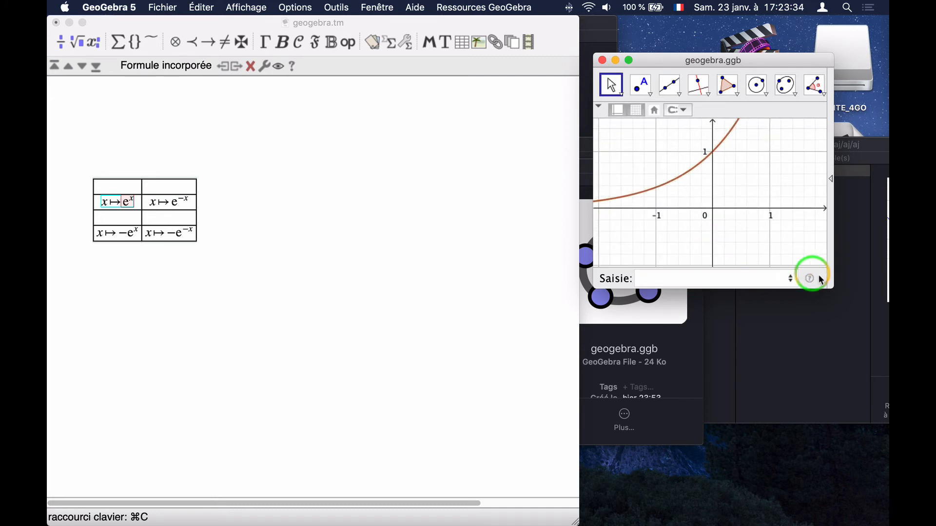
drag(832, 288, 860, 391)
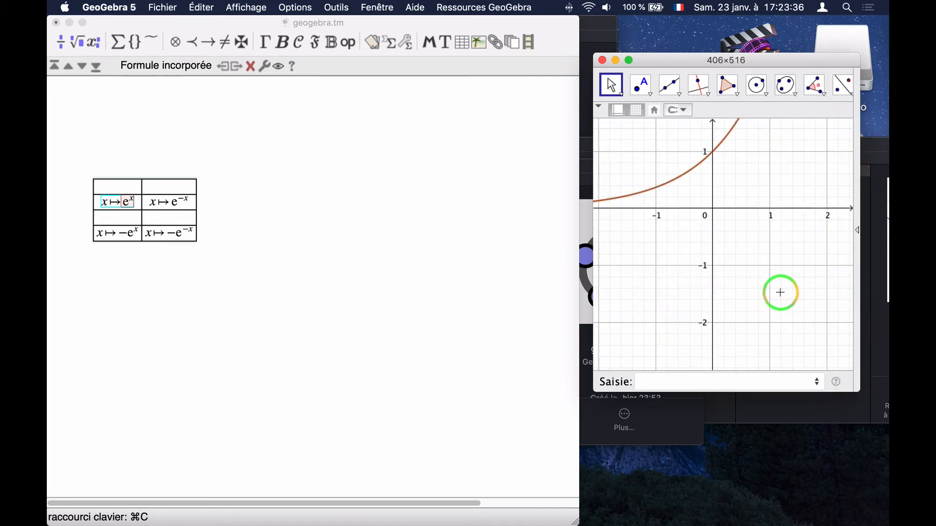
drag(779, 293, 804, 366)
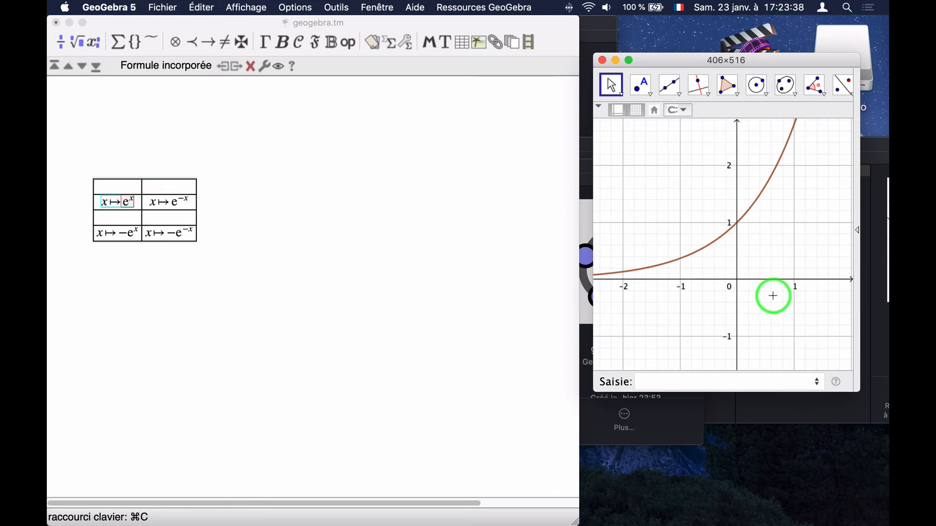
Step: Paste the e^x graph image into the first cell of the TeXmacs table's top row and set its width to 4cm
click(118, 187)
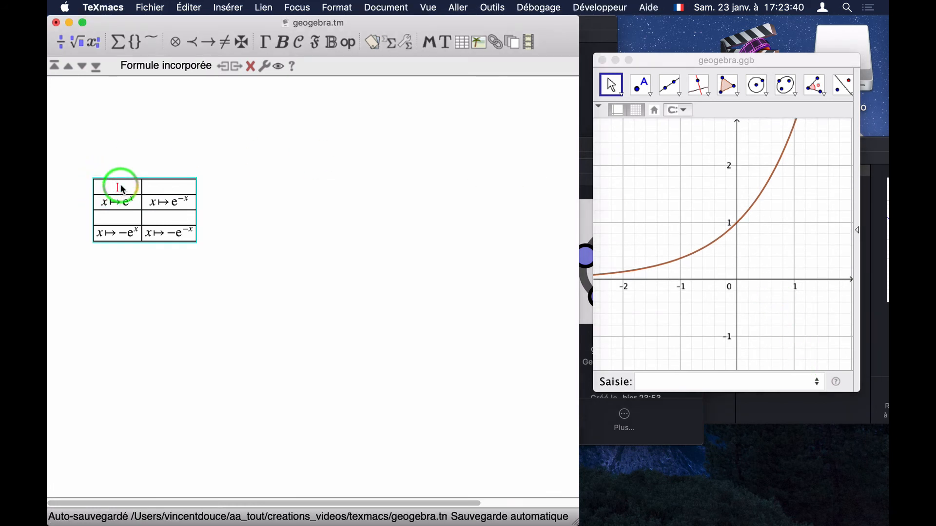
key(super+v)
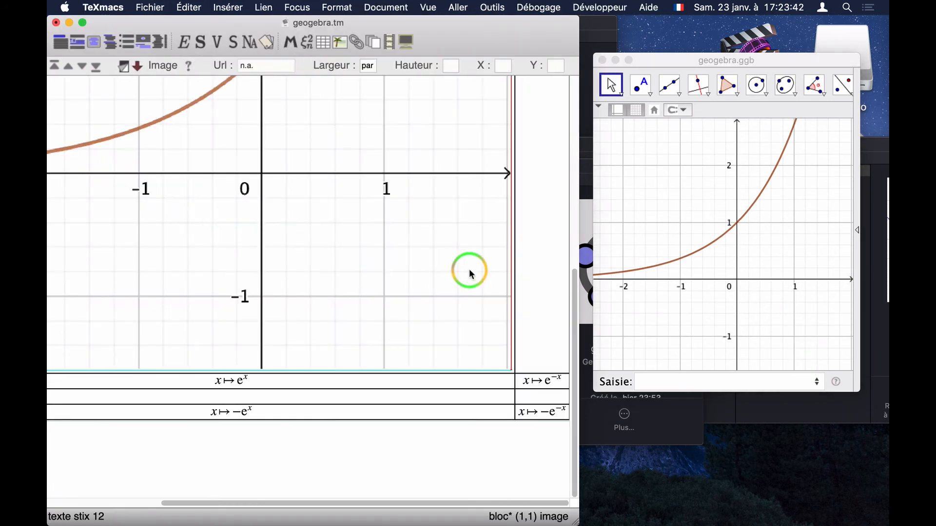
key(BackSpace)
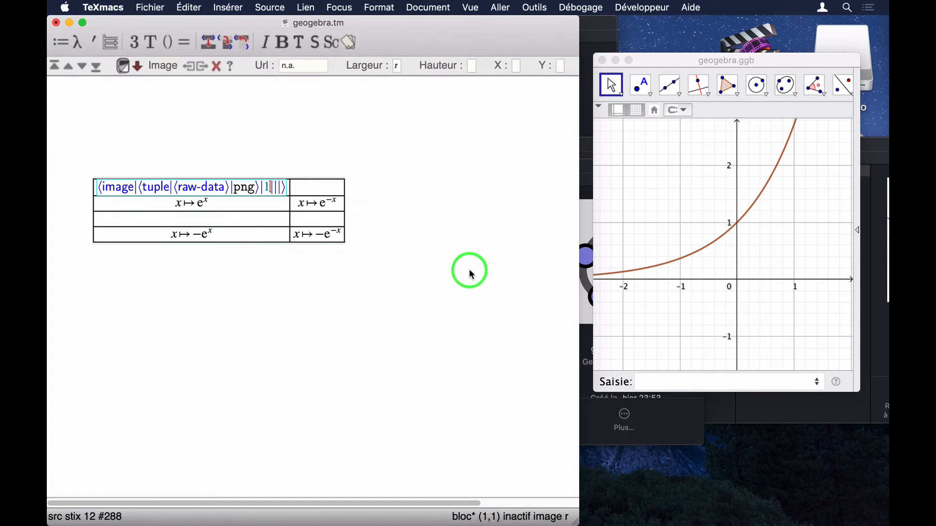
key(BackSpace)
text(4cm)
key(Return)
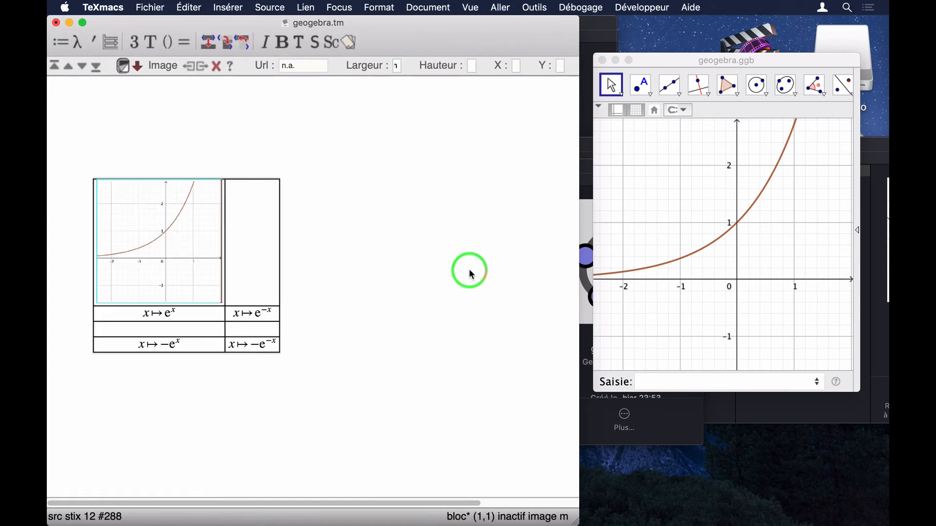
Step: Switch to GeoGebra, plot e^(-x) by modifying the previous expression, and delete the e^x curve
click(254, 255)
click(683, 381)
key(Up)
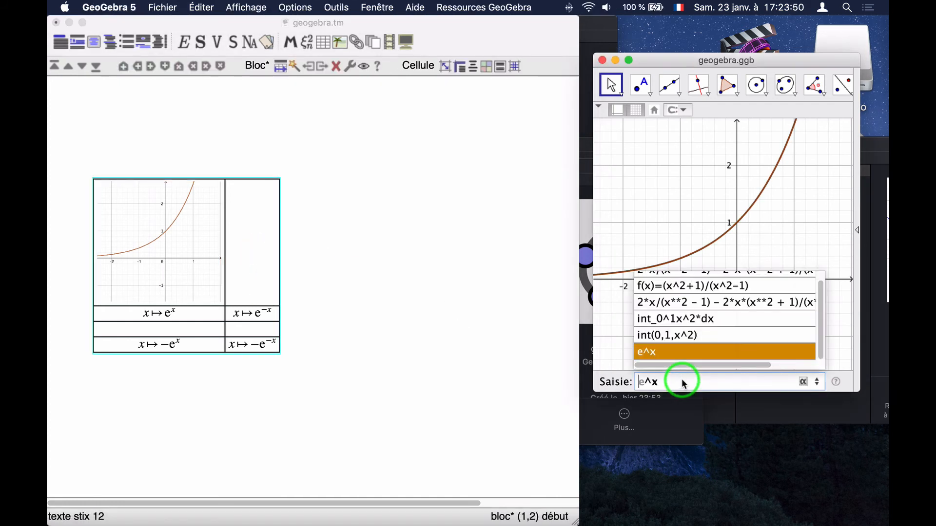
key(Right)
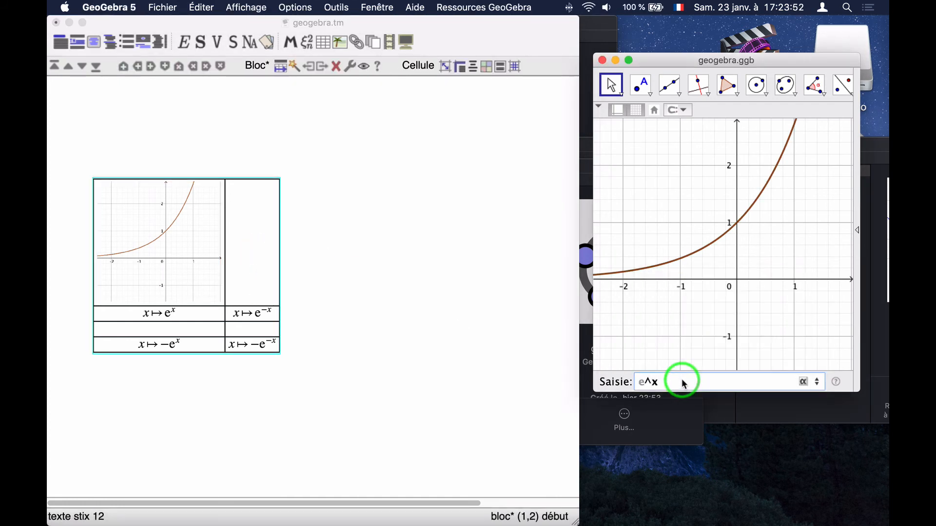
key(Return)
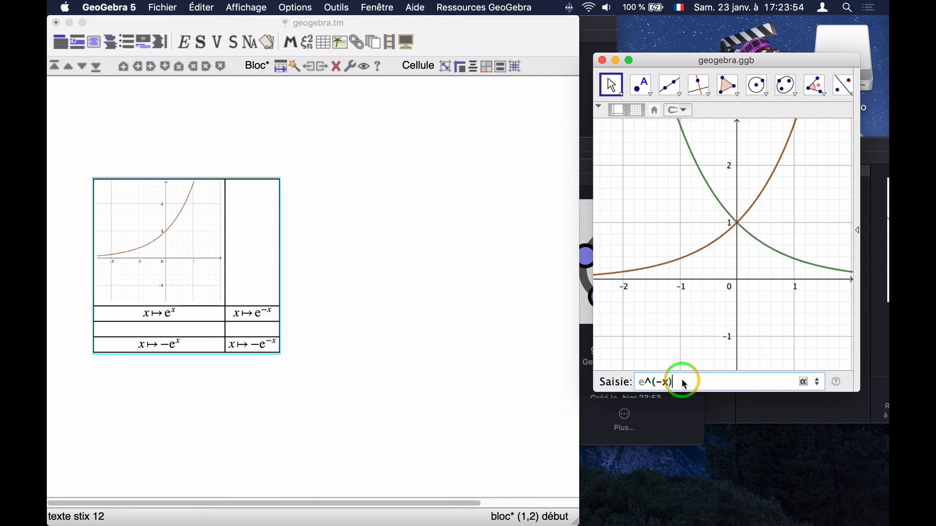
right_click(699, 257)
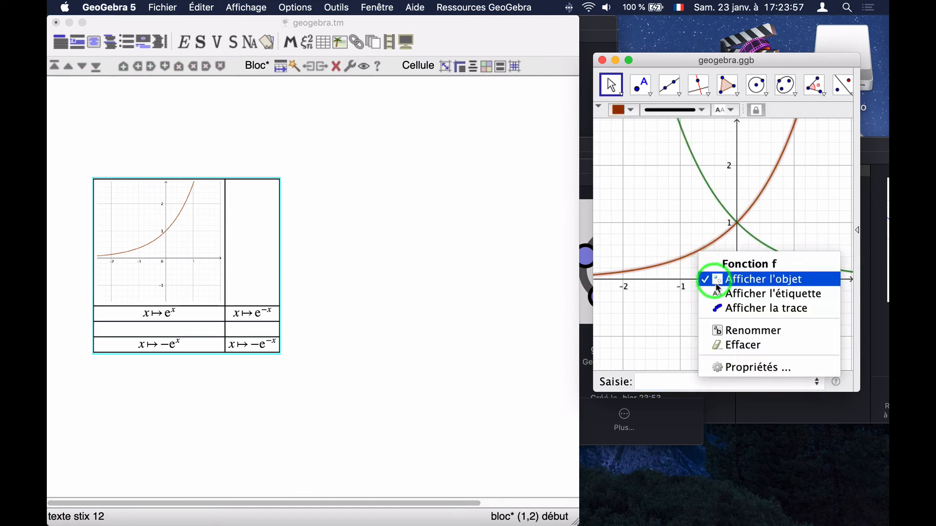
click(742, 345)
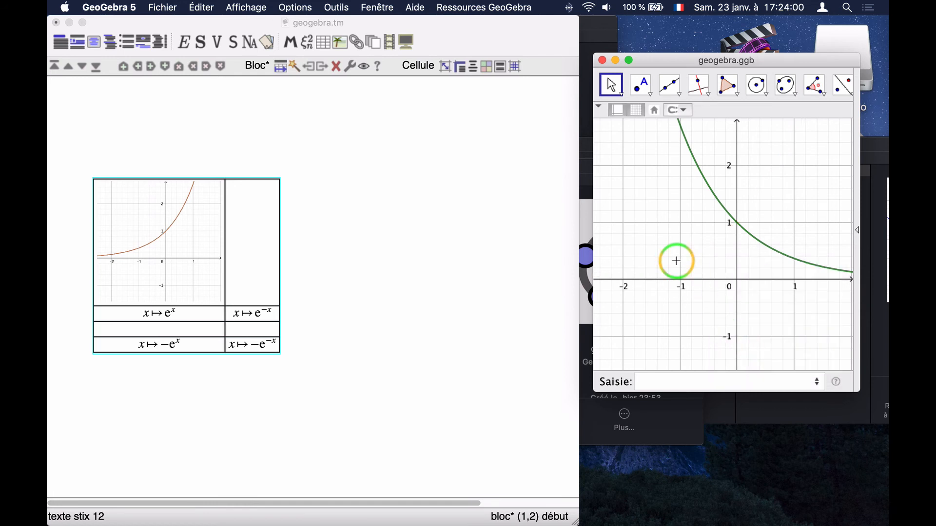
Step: Insert 4cm wide graph images into the second cell of the TeXmacs table's top row and the first cell of its third row
click(265, 229)
key(super+v)
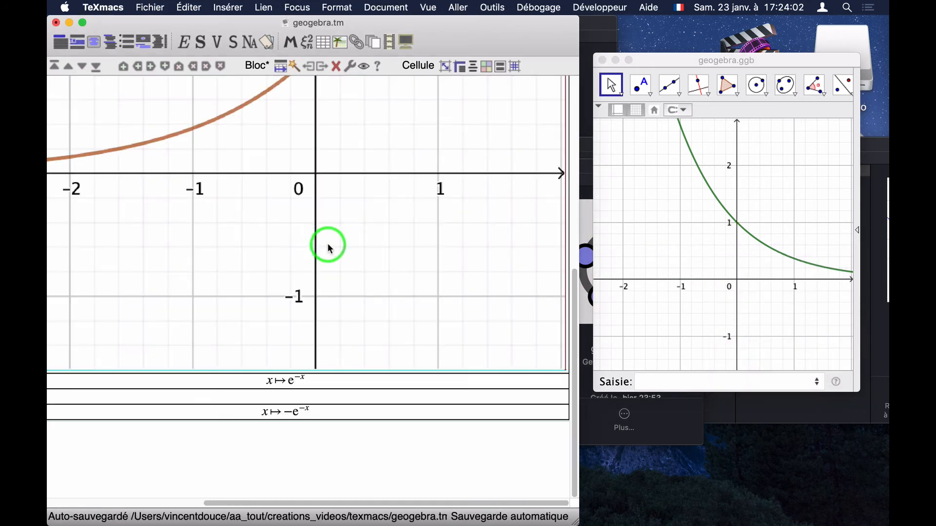
key(BackSpace)
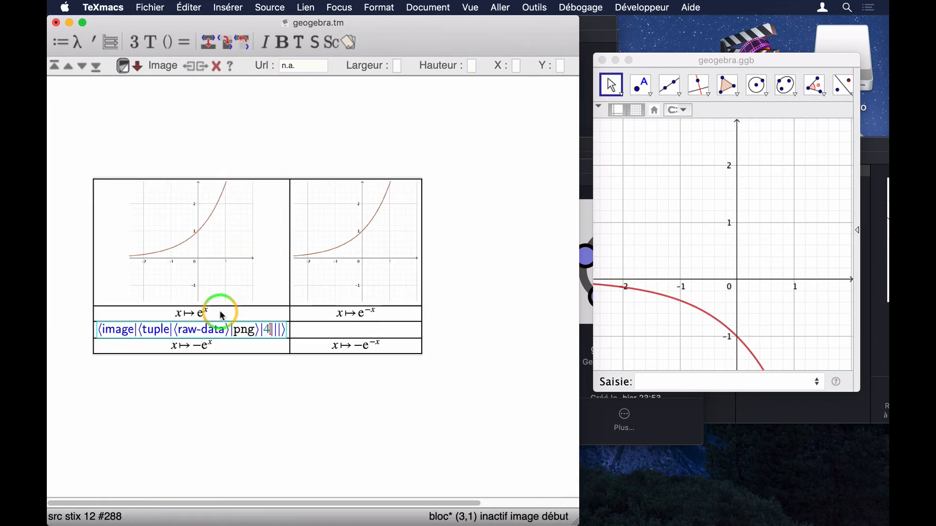
key(Return)
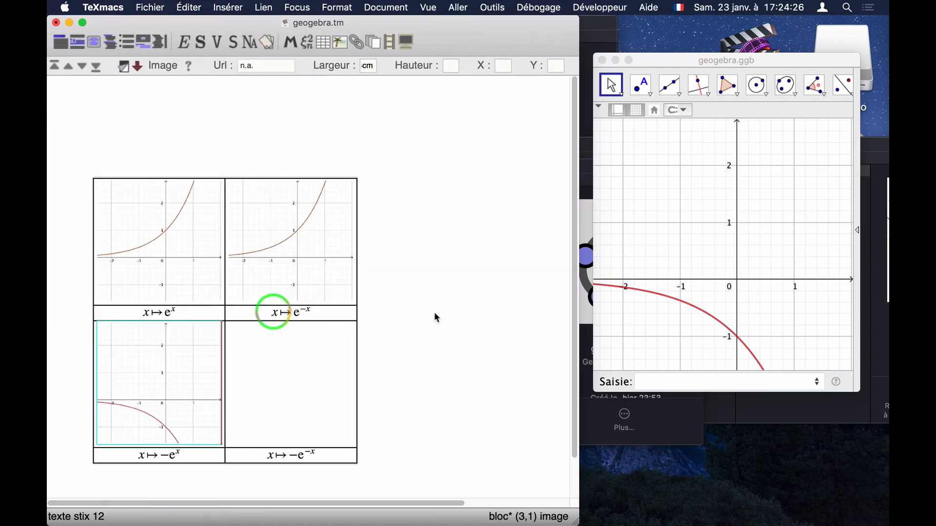
Step: Switch to GeoGebra, delete the -e^x curve and plot -e^(-x) in its place
click(674, 338)
click(659, 276)
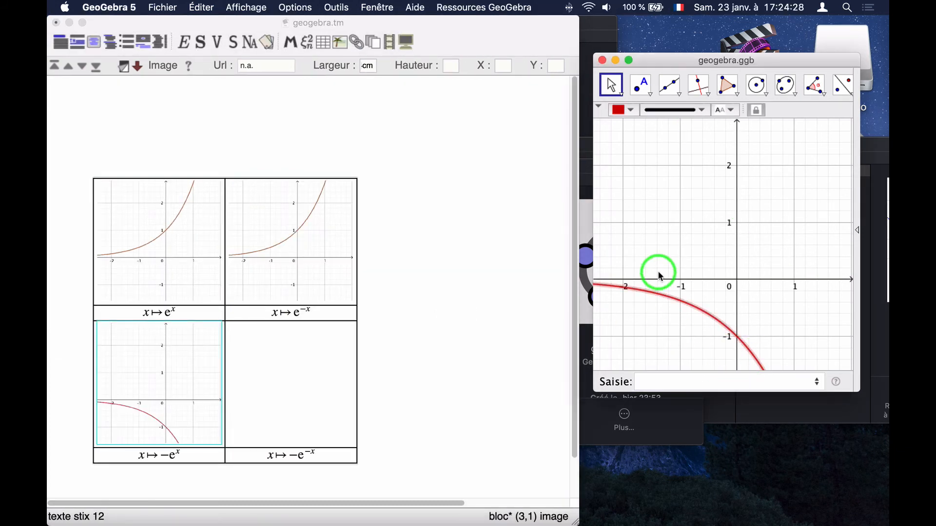
key(BackSpace)
click(721, 380)
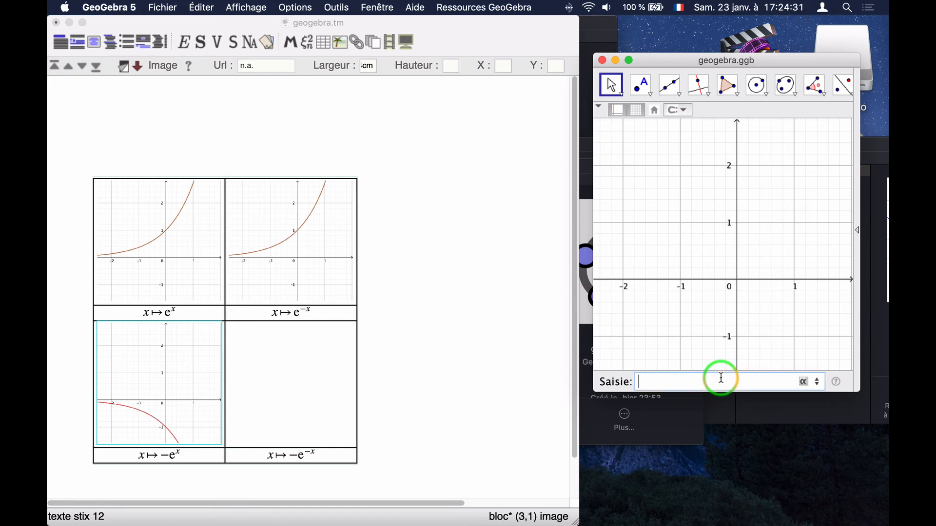
key(Up)
key(Return)
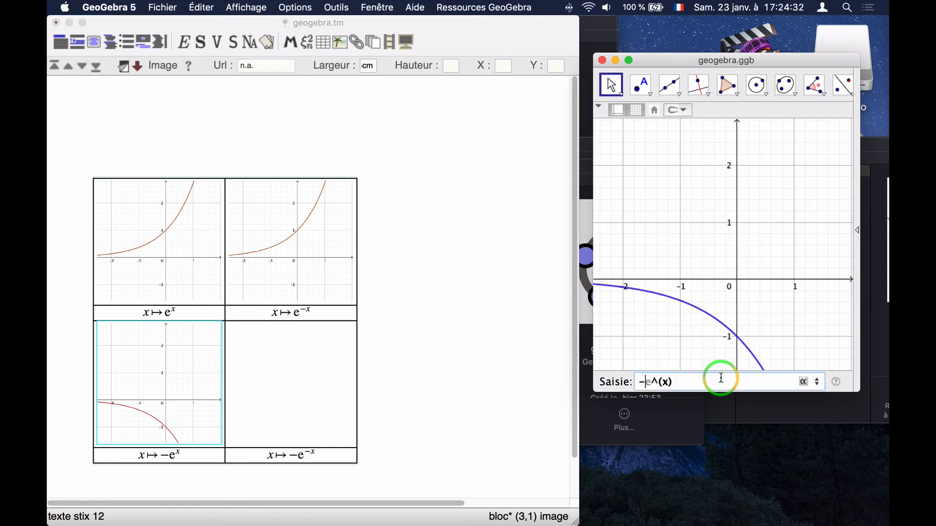
text(-)
key(Return)
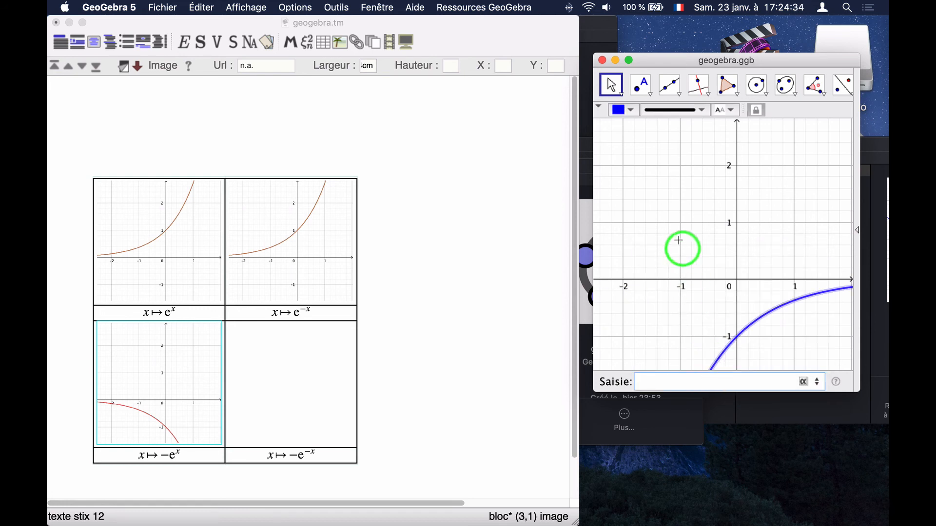
Step: Paste the -e^(-x) graph image into the second cell of the TeXmacs table's third row and set its width to 4cm
click(687, 206)
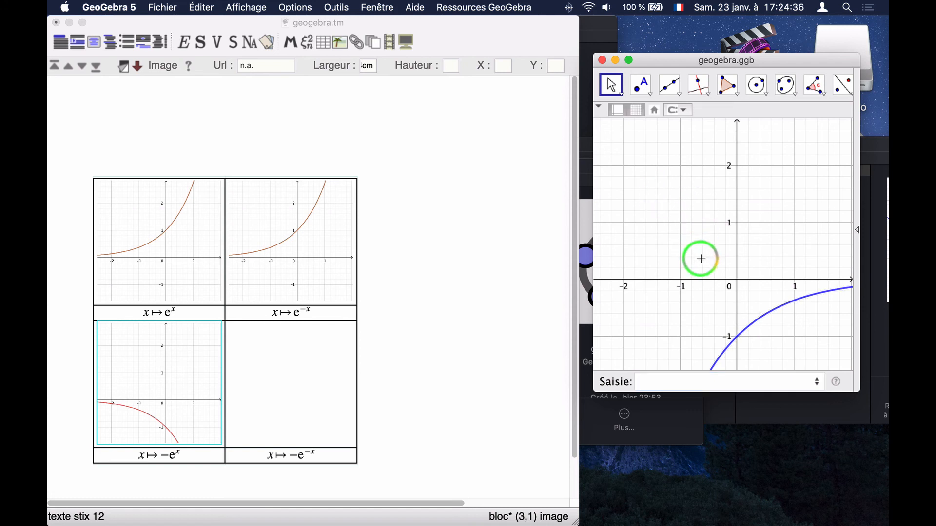
drag(701, 259, 316, 359)
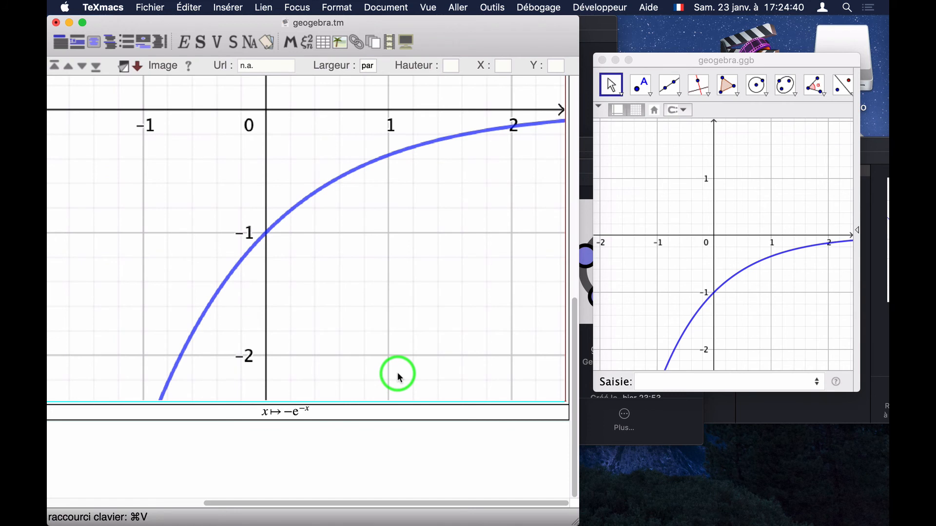
key(BackSpace)
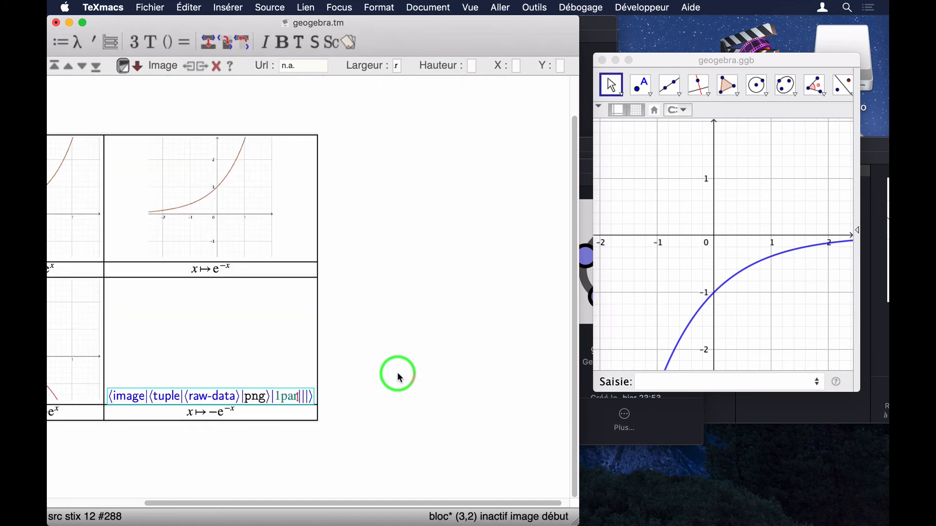
key(BackSpace)
key(BackSpace)
key(BackSpace)
key(BackSpace)
text(4cm)
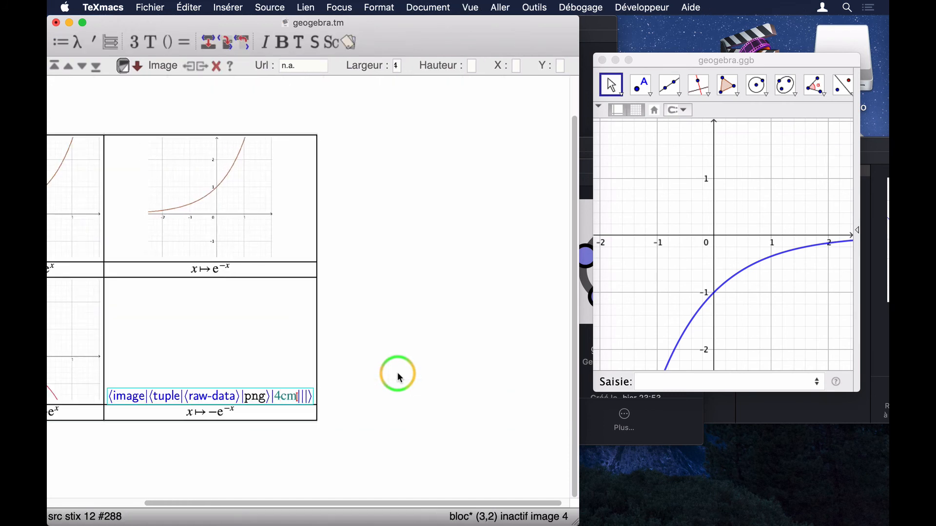
key(Return)
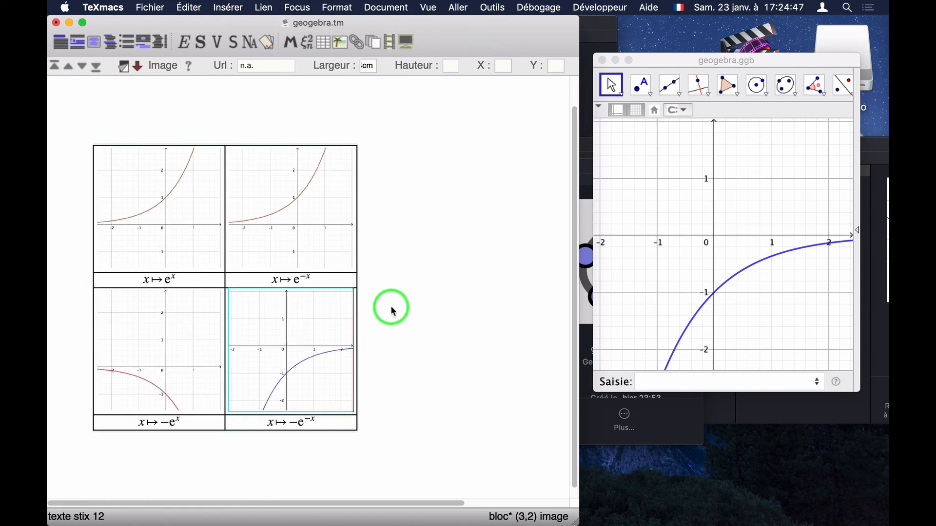
click(394, 311)
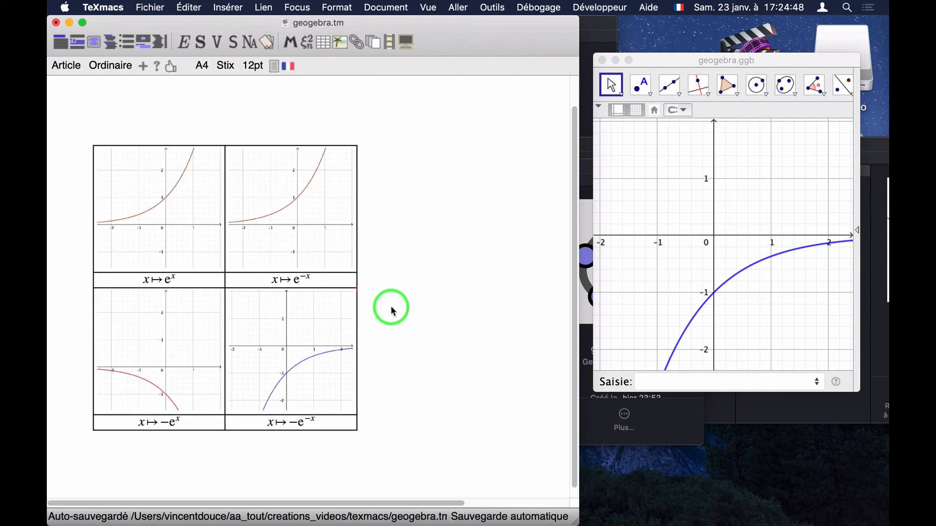
click(629, 464)
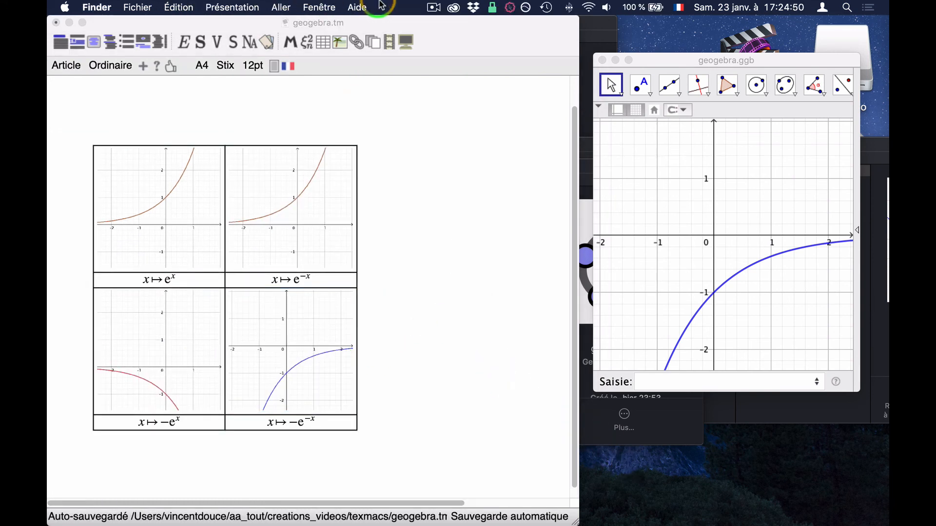
click(428, 5)
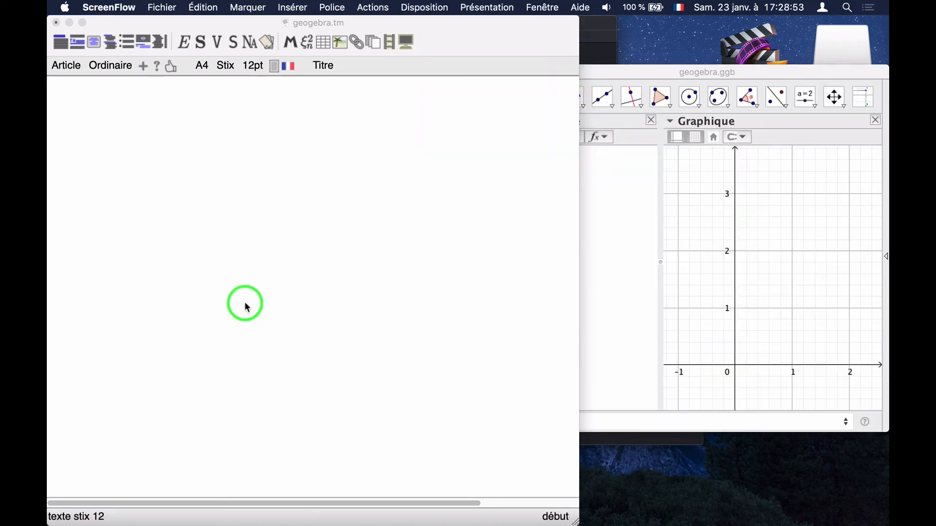
Step: Enter the math formula f_n(x)=n-x, with n as a subscript of f, in the empty TeXmacs document
click(208, 256)
text(_n)
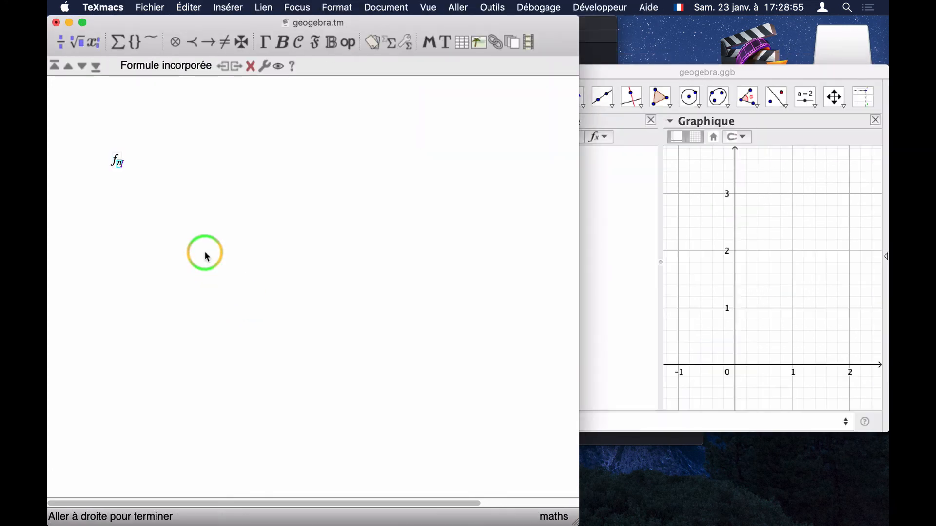
key(Right)
text((x)=)
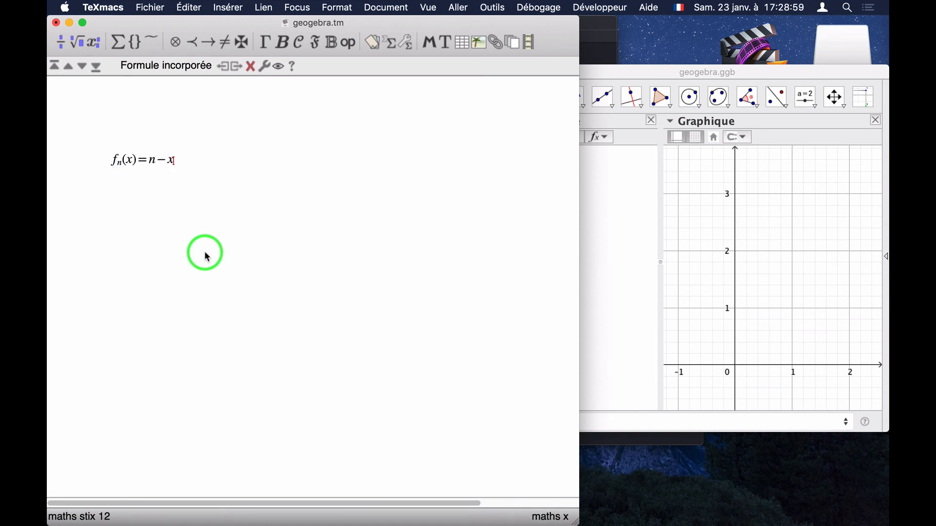
Step: Copy the formula f_n(x)=n-x, switch to GeoGebra and define the number n=1
key(shift+Home)
key(super+c)
click(659, 422)
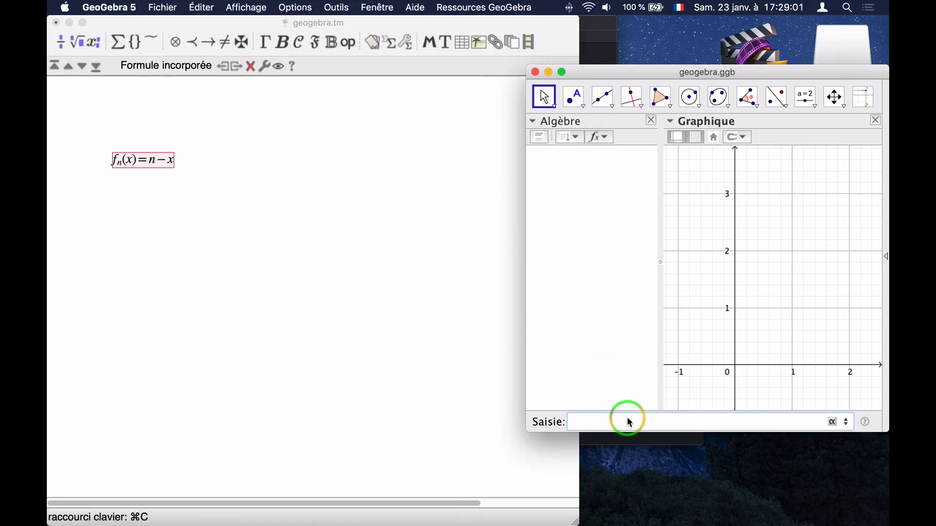
key(Return)
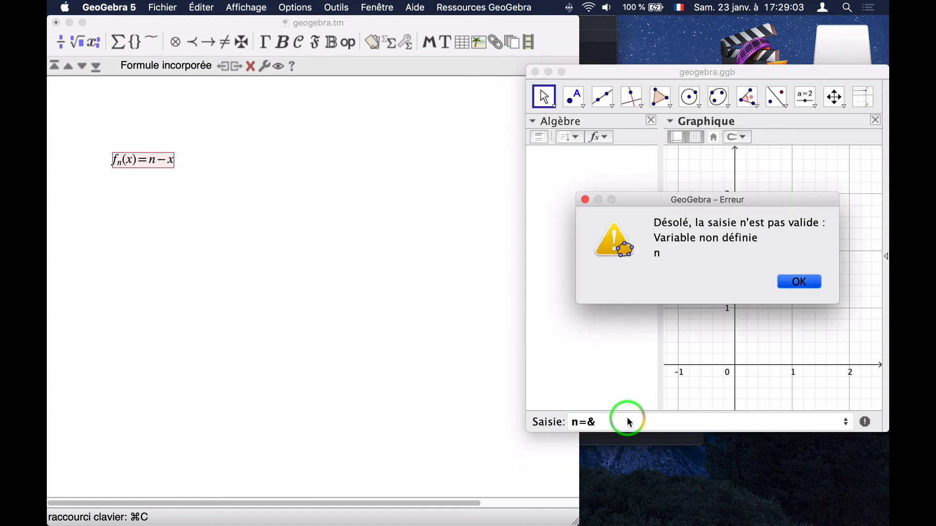
key(Return)
key(BackSpace)
text(1)
key(Return)
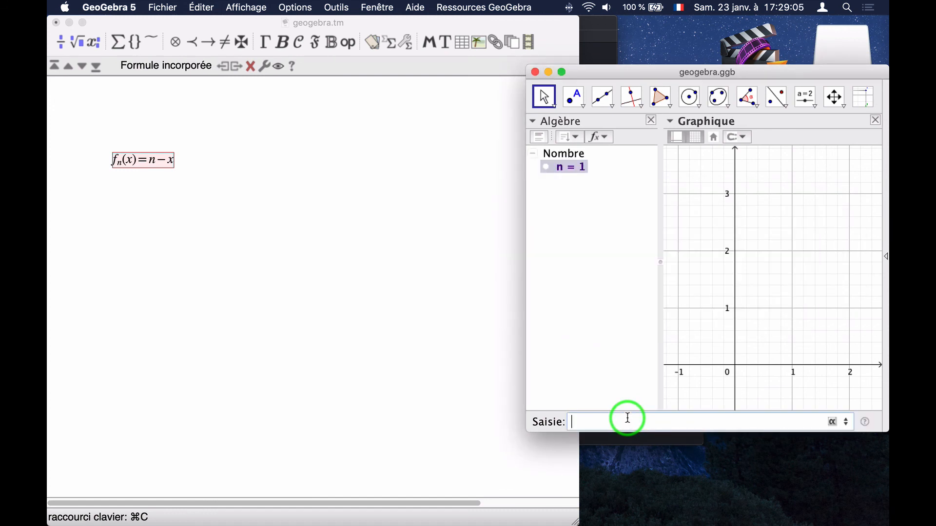
Step: Plot the copied function f_n(x)=n-x and turn on the trace for its line
key(super+v)
key(Return)
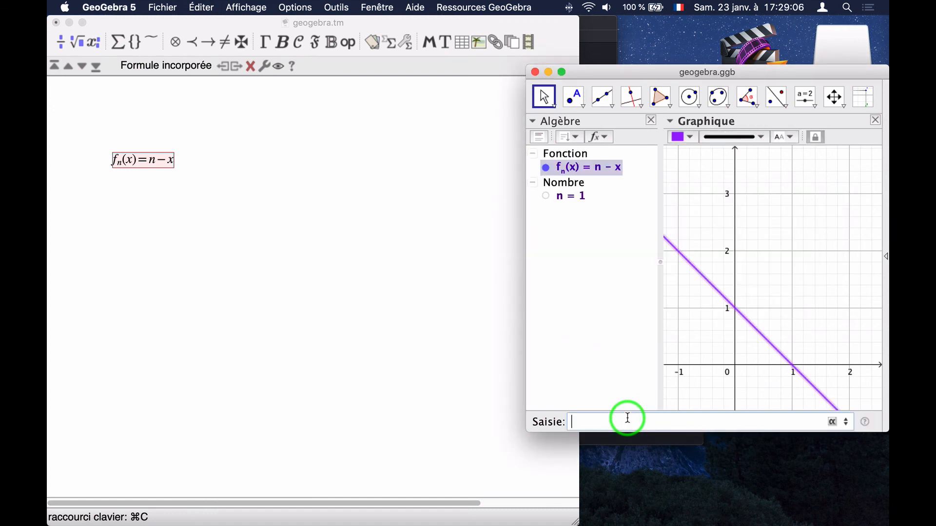
right_click(694, 266)
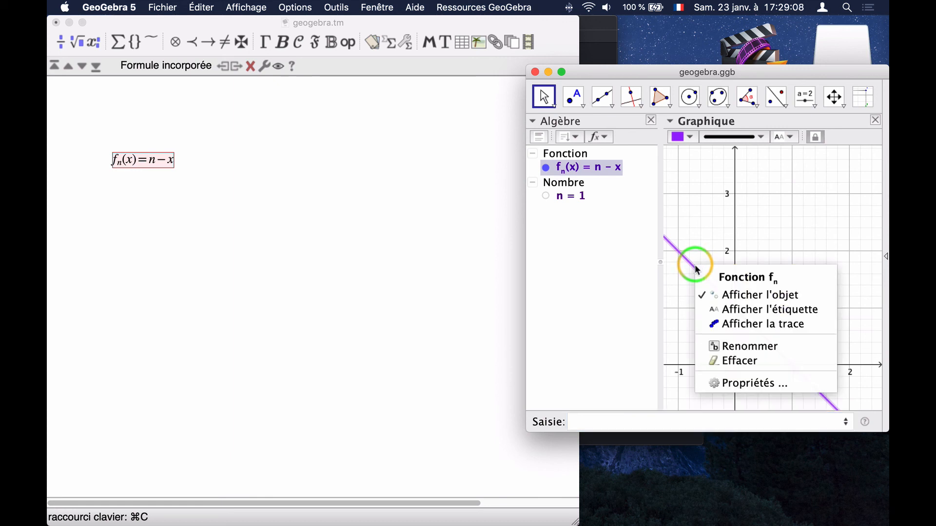
click(742, 330)
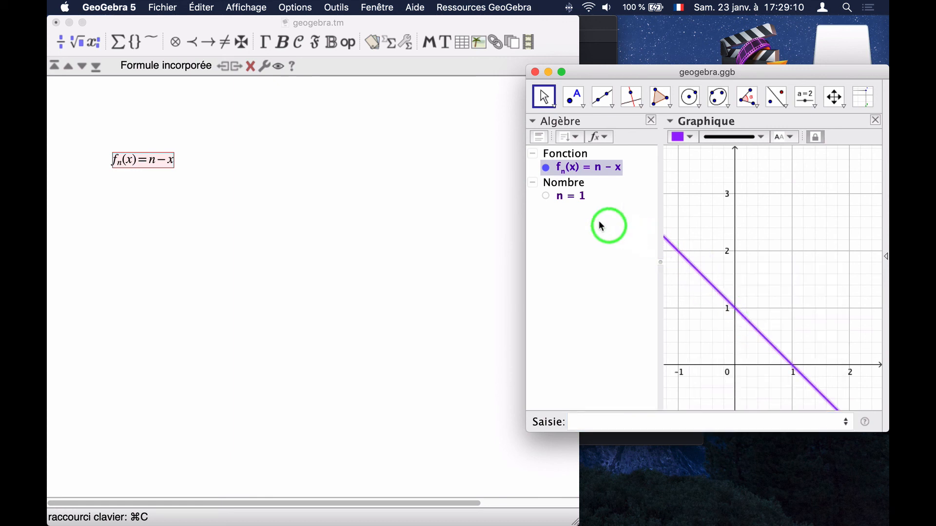
Step: Show n as a slider from 0 to 10 with increment 1, and move it to trace the family of lines
click(545, 196)
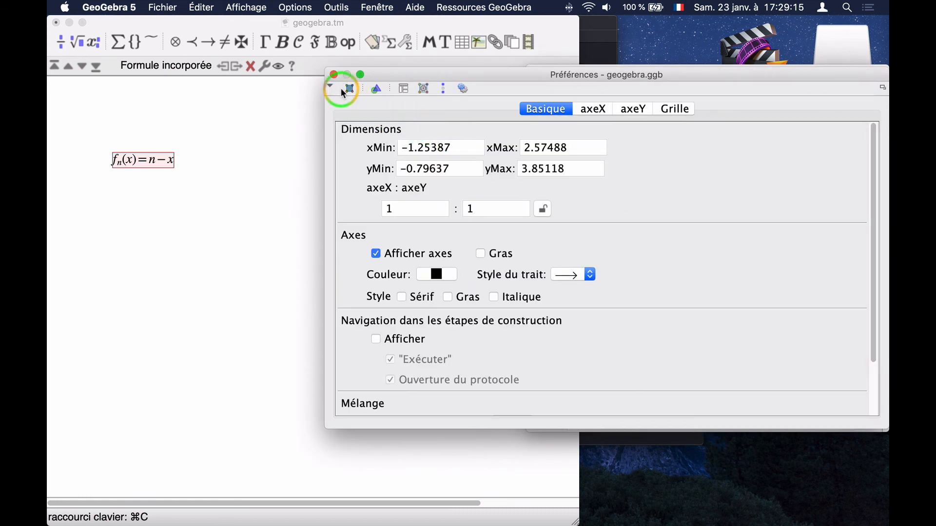
click(345, 88)
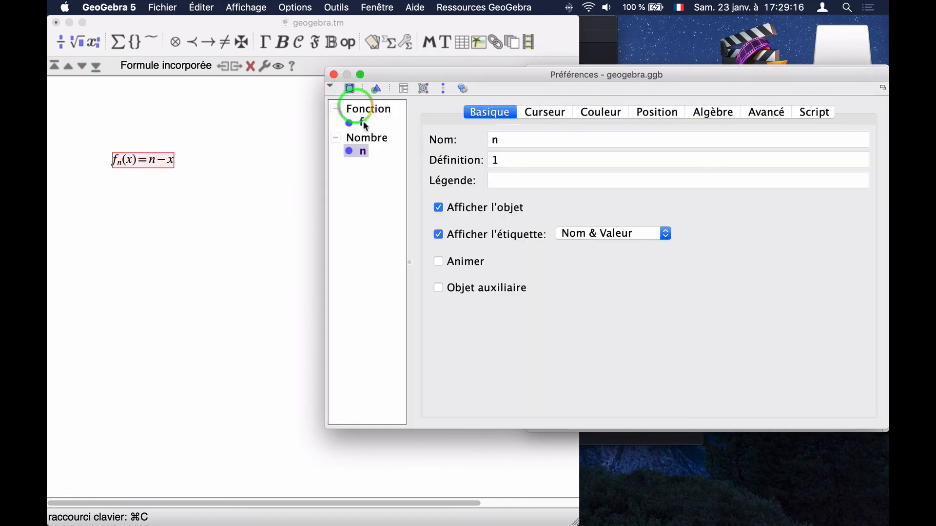
click(560, 111)
click(714, 164)
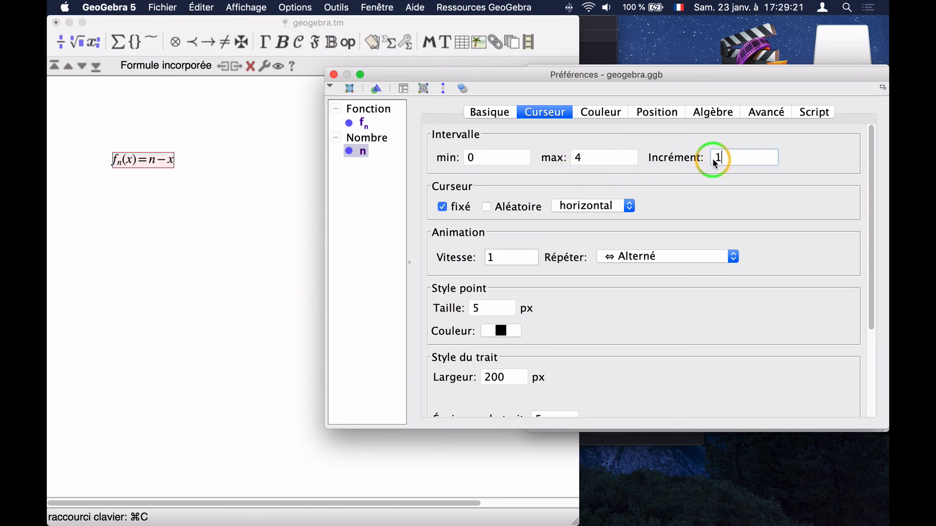
click(595, 161)
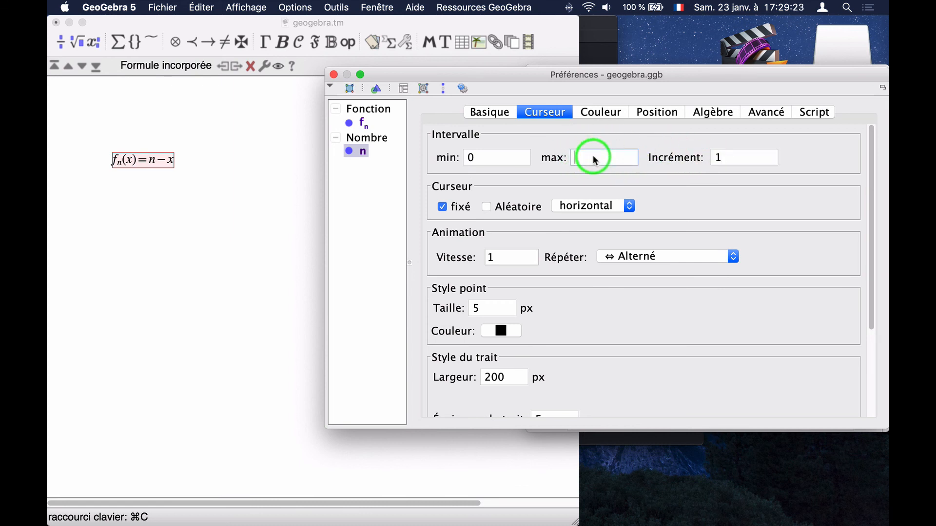
key(Tab)
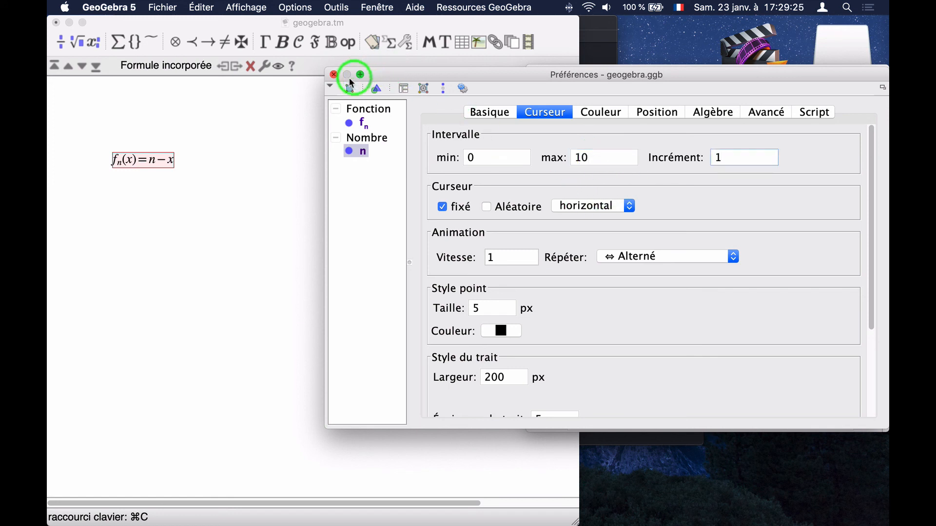
click(334, 74)
mouse_move(695, 178)
mouse_down()
mouse_move(763, 182)
mouse_move(685, 181)
mouse_move(698, 181)
mouse_up()
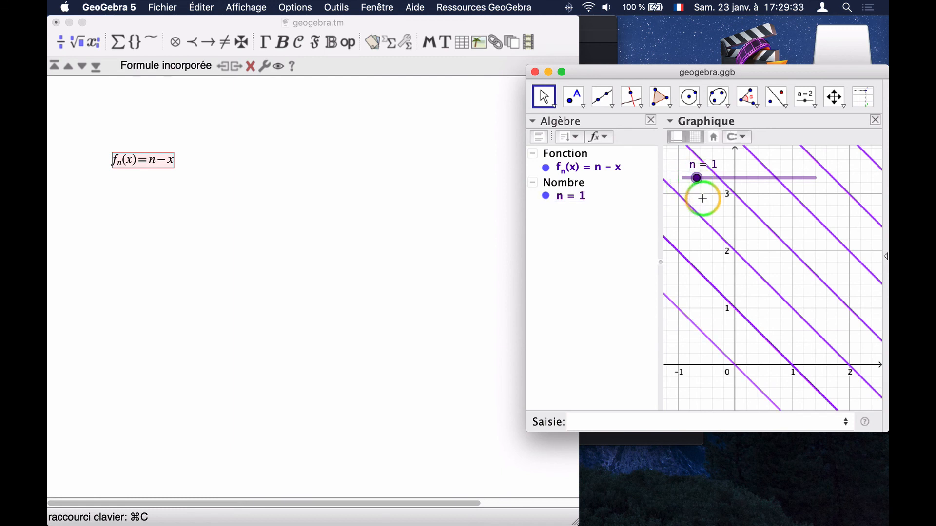
Step: Switch to TeXmacs, paste the image of the traced lines below the formula and set its width to 6cm
click(242, 183)
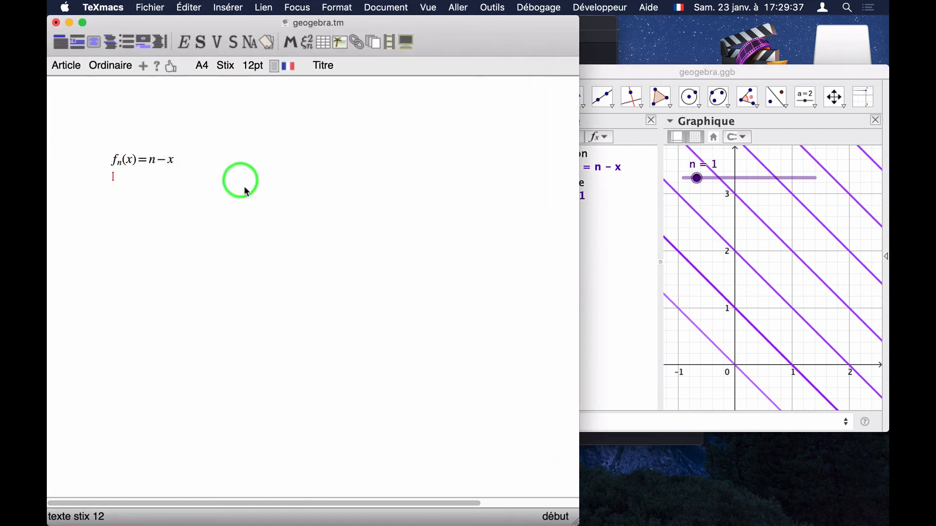
key(super+v)
key(BackSpace)
key(BackSpace)
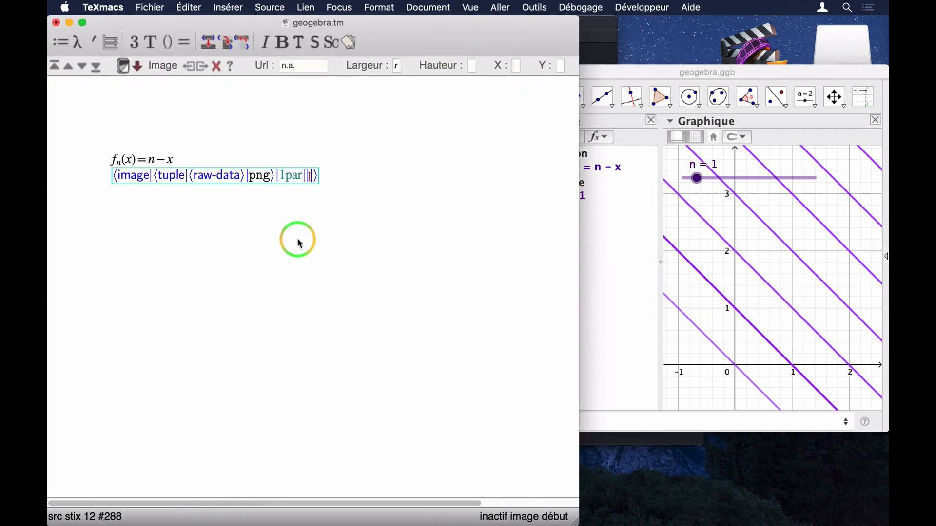
key(BackSpace)
key(BackSpace)
key(BackSpace)
key(BackSpace)
key(BackSpace)
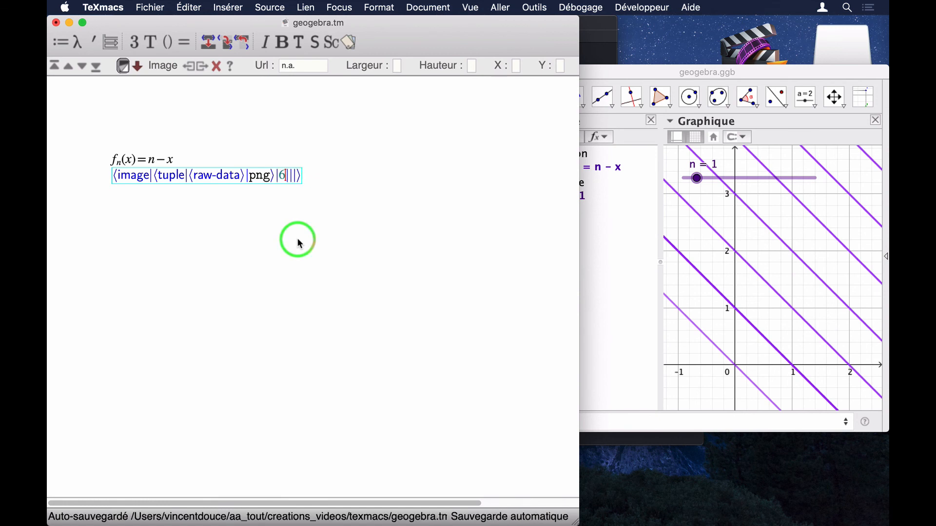
key(Return)
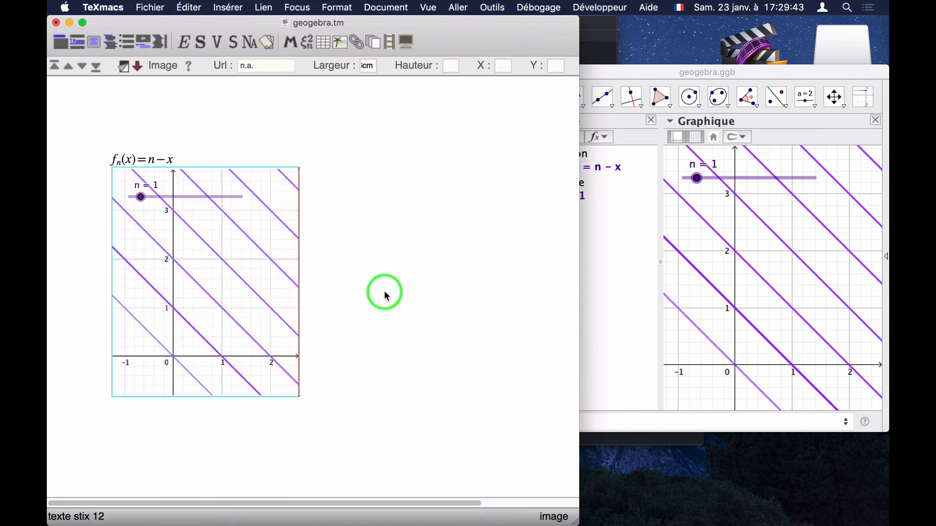